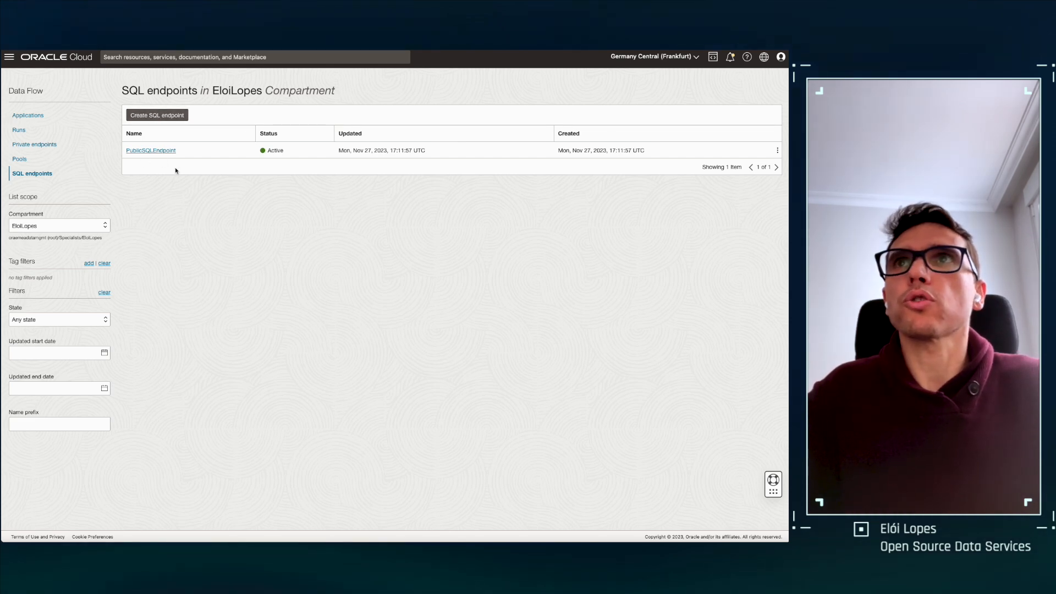
Step: Start creating a new SQL endpoint and name it ExampleSQLEndpoint
{"action": "left_click", "coordinate": [172, 116]}
{"action": "left_click", "coordinate": [349, 136]}
{"action": "type", "text": "Exampl"}
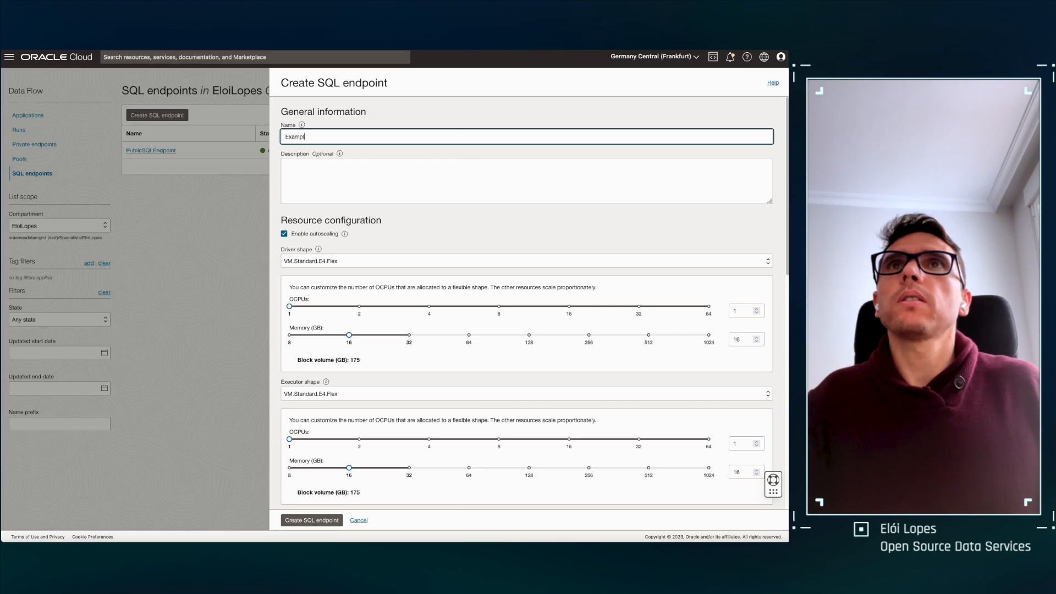
{"action": "type", "text": "eSQLEndpoin"}
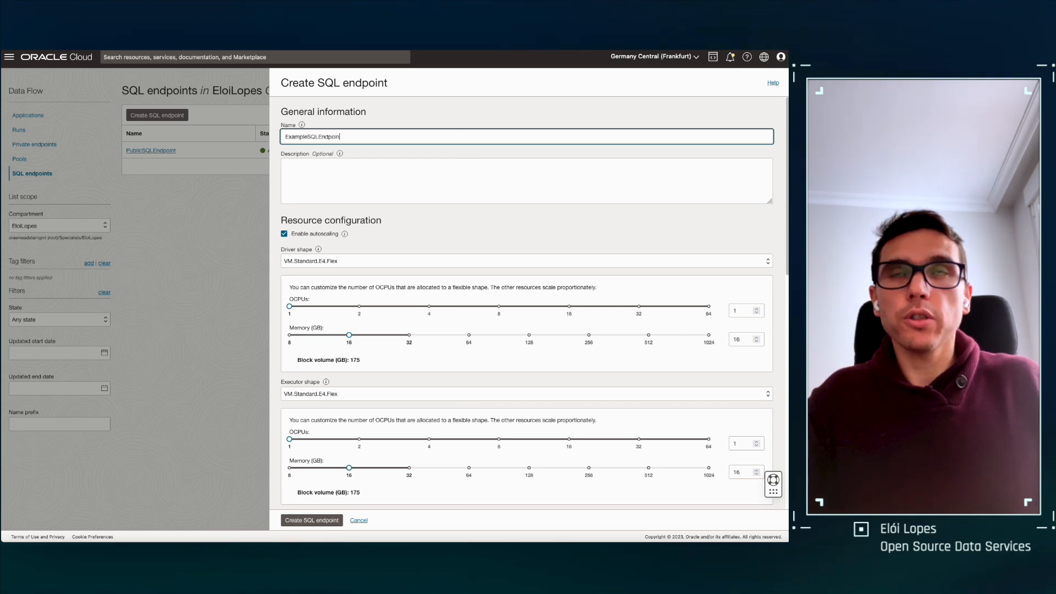
{"action": "type", "text": "t"}
Step: Change the metastore compartment to Shared_Specialists and select MetastoreInstance_070122 as the endpoint's metastore
{"action": "scroll", "coordinate": [362, 262], "scroll_direction": "down", "scroll_amount": 2}
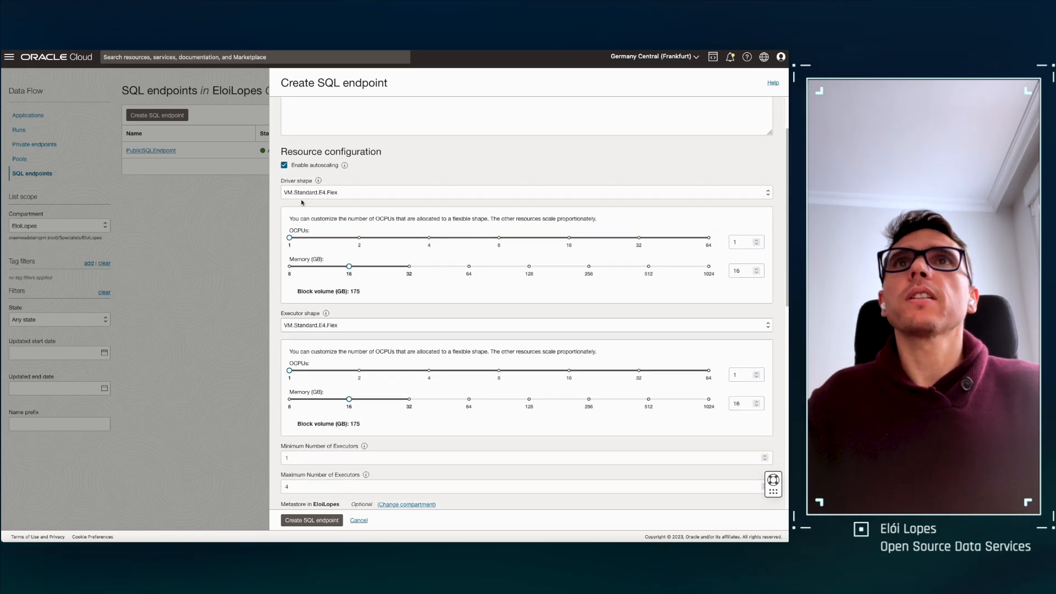
{"action": "scroll", "coordinate": [330, 209], "scroll_direction": "down", "scroll_amount": 1}
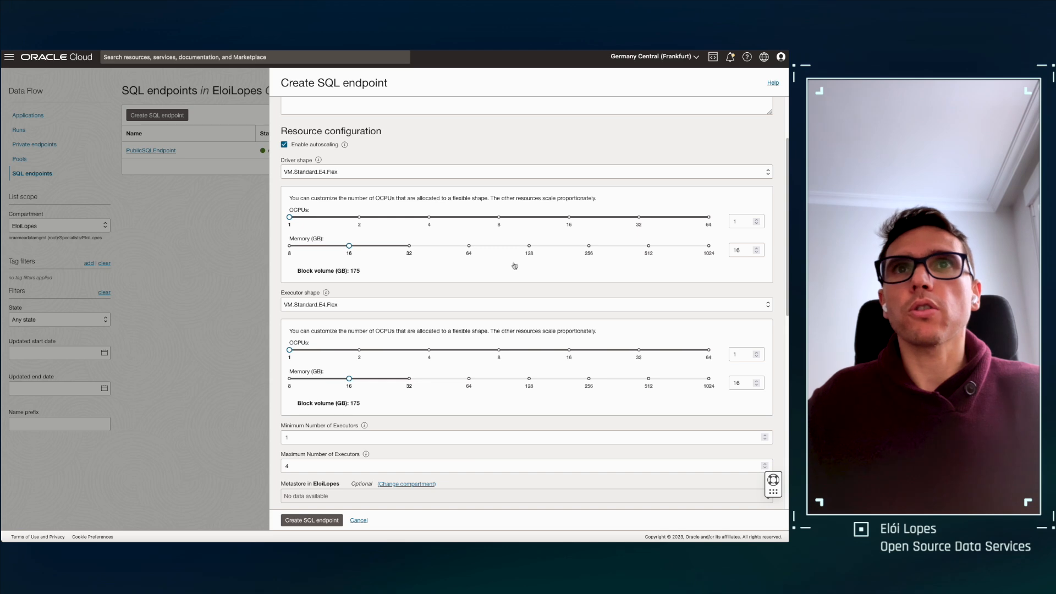
{"action": "scroll", "coordinate": [396, 263], "scroll_direction": "down", "scroll_amount": 3}
{"action": "scroll", "coordinate": [440, 236], "scroll_direction": "down", "scroll_amount": 3}
{"action": "left_click_drag", "start_coordinate": [279, 301], "coordinate": [307, 301]}
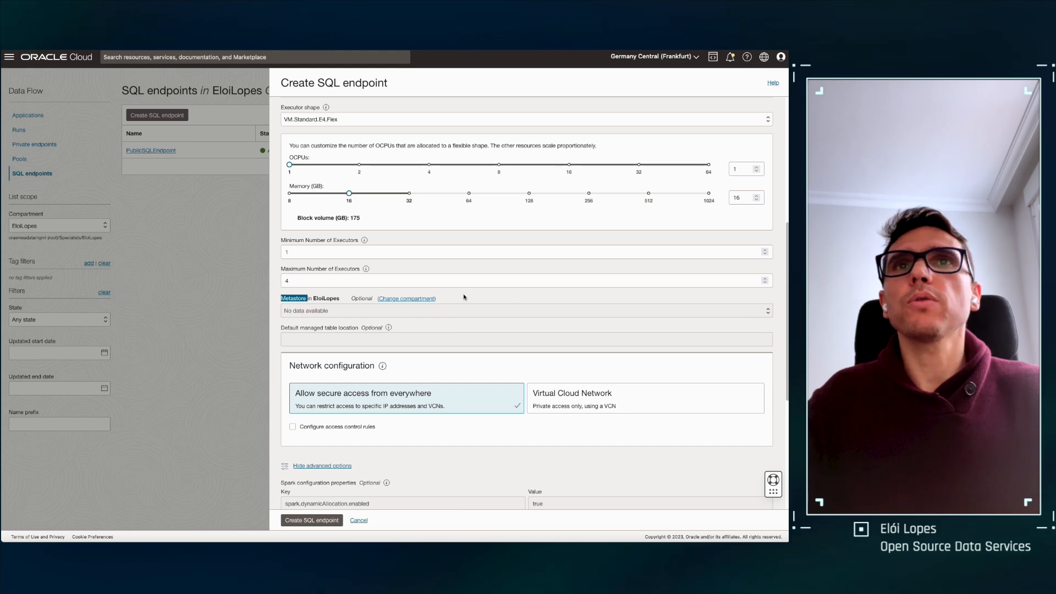
{"action": "left_click", "coordinate": [417, 300]}
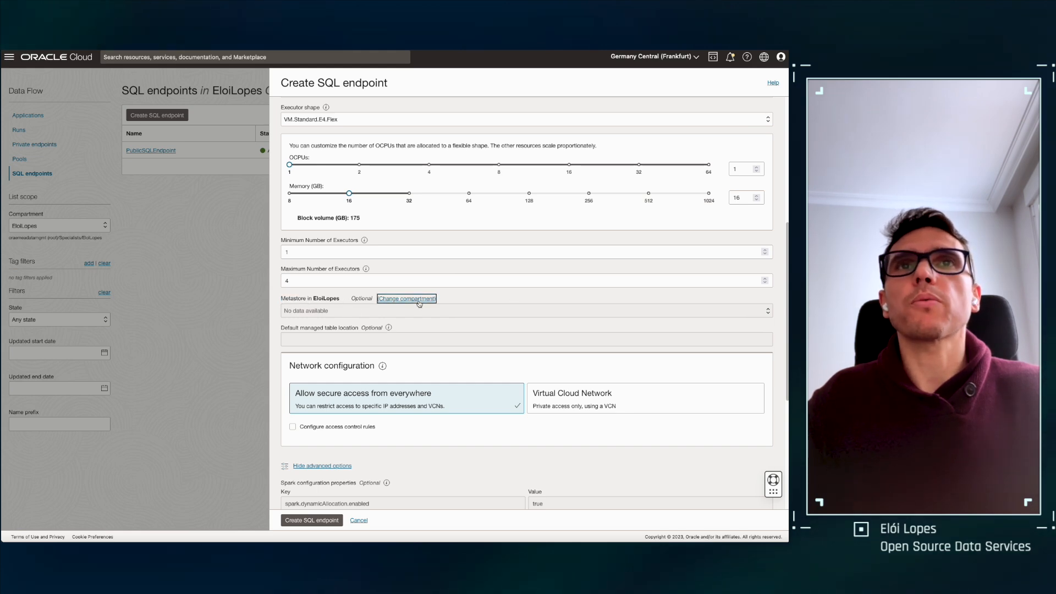
{"action": "left_click", "coordinate": [317, 343]}
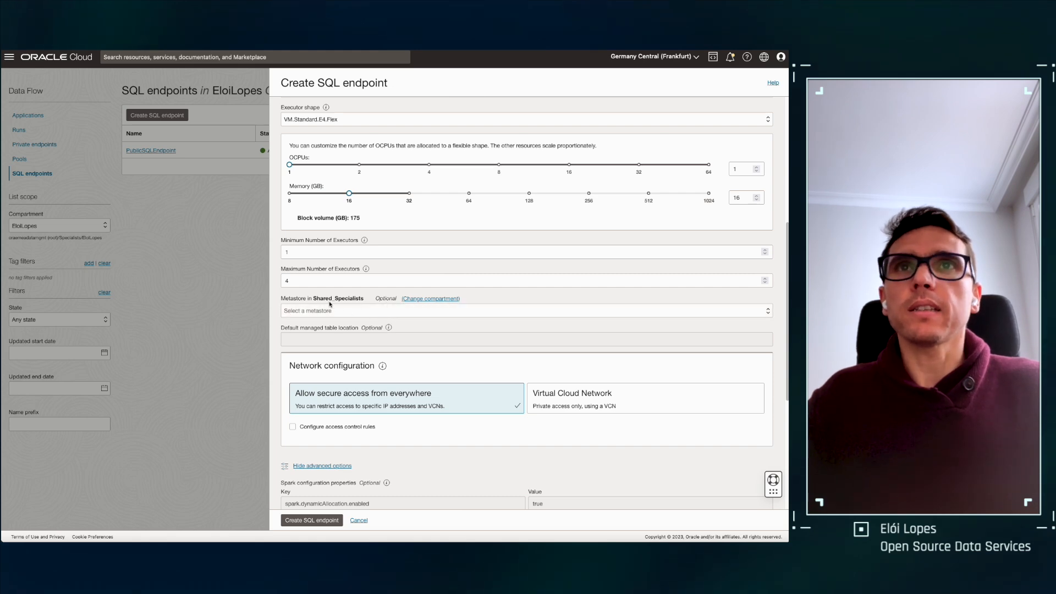
{"action": "left_click", "coordinate": [310, 311]}
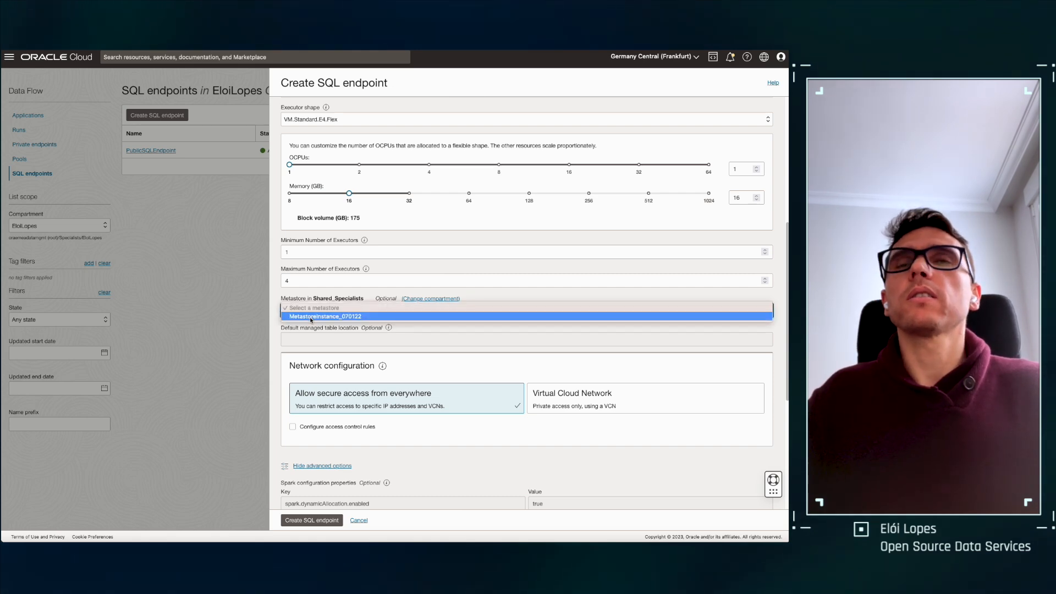
{"action": "left_click", "coordinate": [304, 323]}
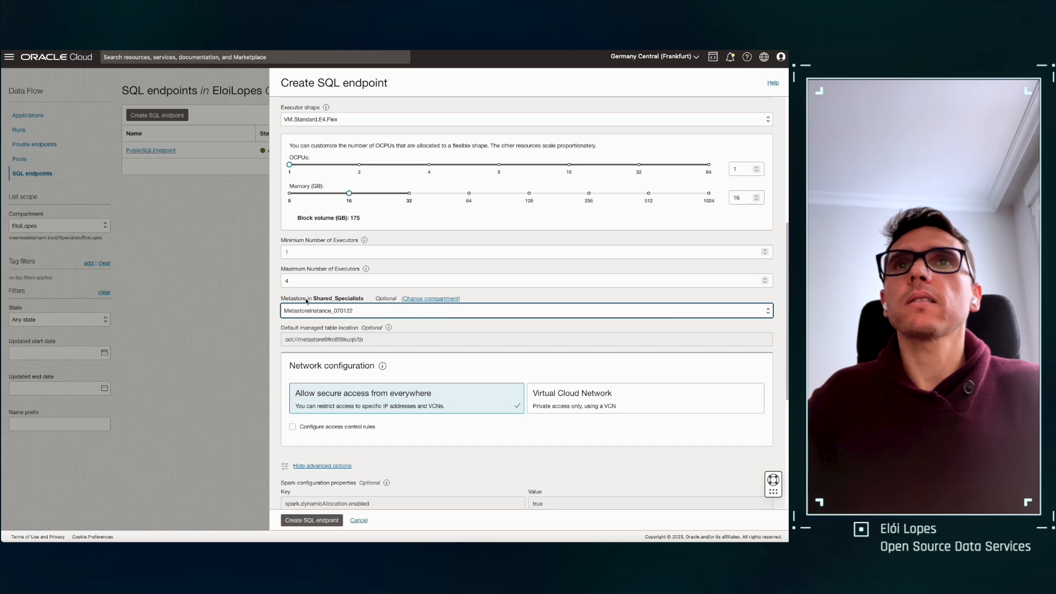
Step: Set the endpoint's network access to Virtual Cloud Network, using the personally named VCN and the subnet PrivateSubnet
{"action": "scroll", "coordinate": [377, 346], "scroll_direction": "down", "scroll_amount": 3}
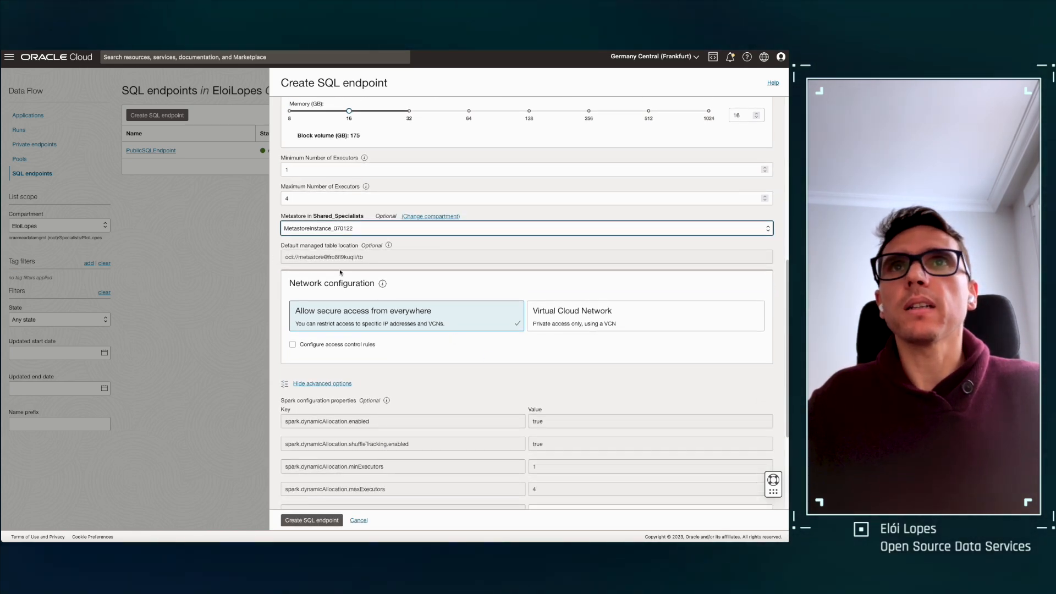
{"action": "left_click_drag", "start_coordinate": [287, 284], "coordinate": [376, 284]}
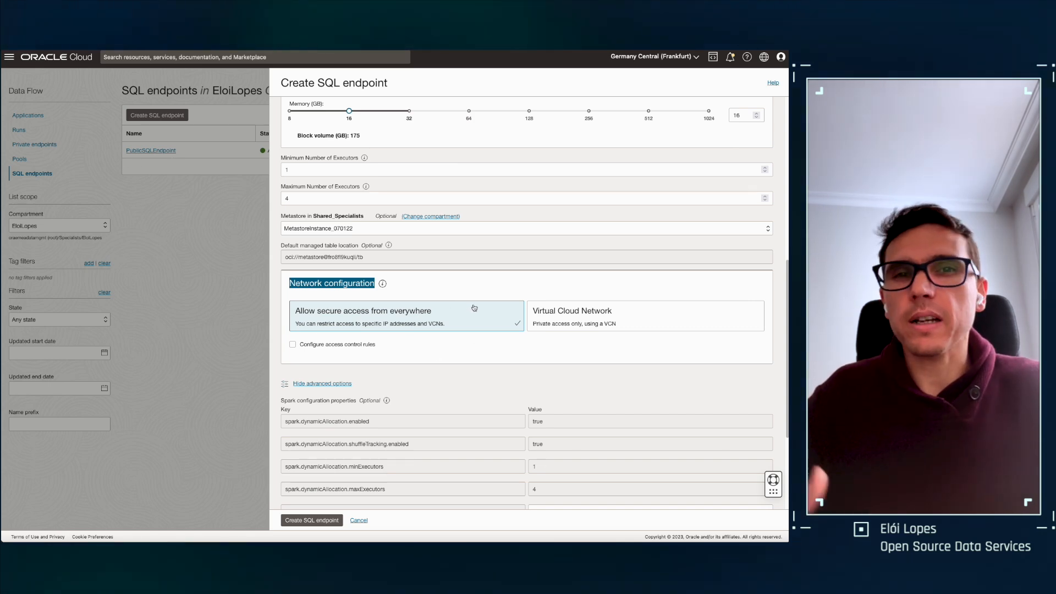
{"action": "left_click", "coordinate": [576, 314]}
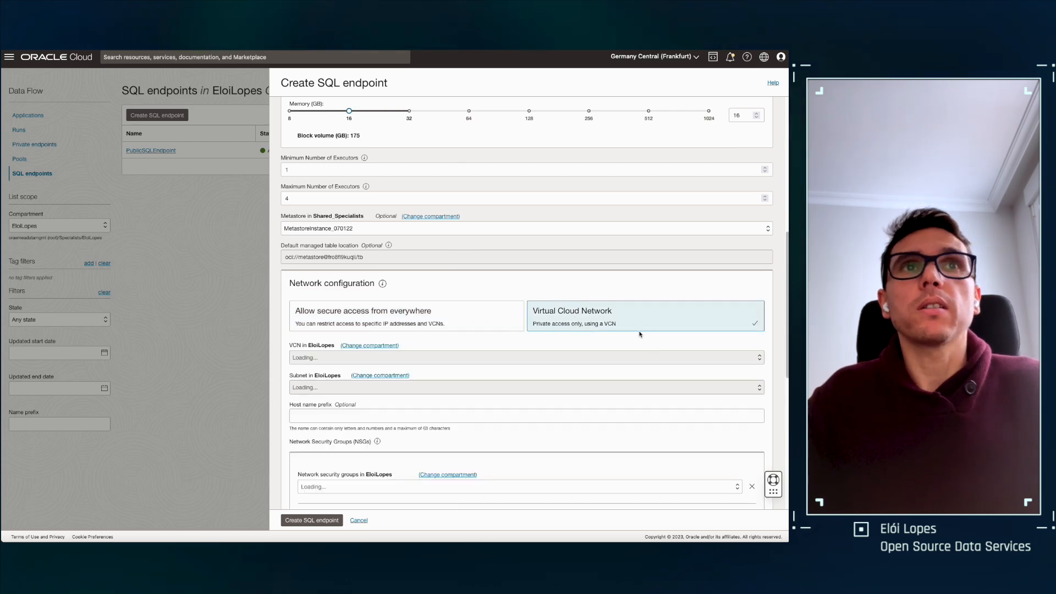
{"action": "scroll", "coordinate": [626, 276], "scroll_direction": "down", "scroll_amount": 2}
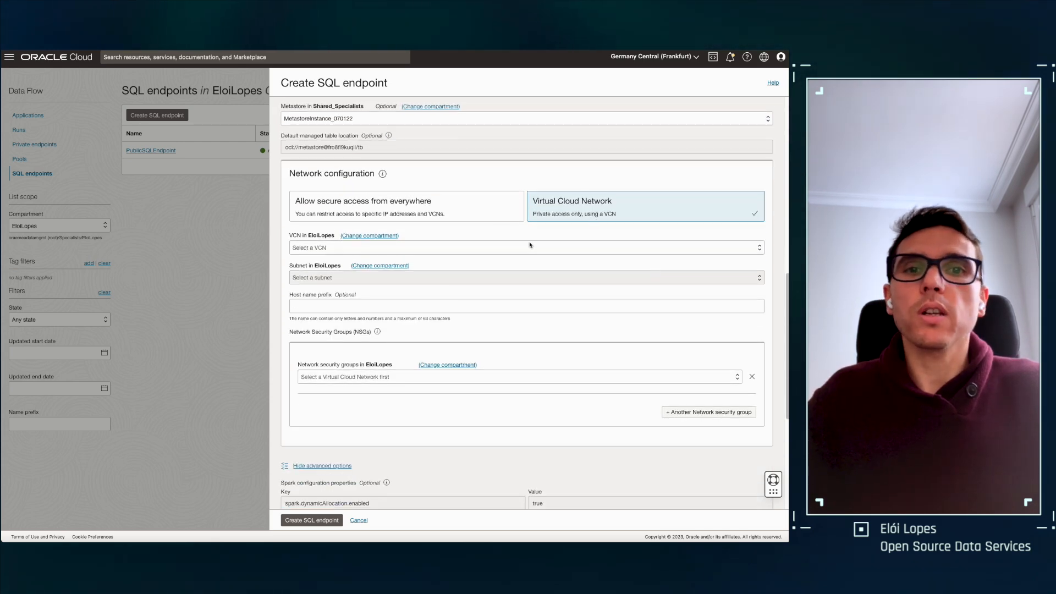
{"action": "left_click", "coordinate": [321, 248]}
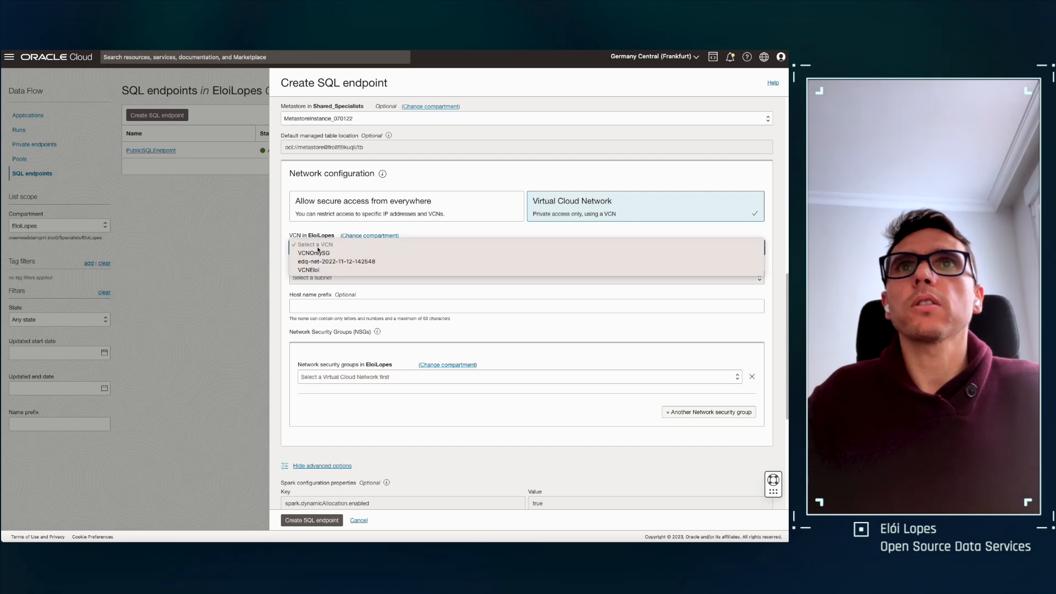
{"action": "left_click", "coordinate": [325, 269]}
{"action": "left_click", "coordinate": [330, 277]}
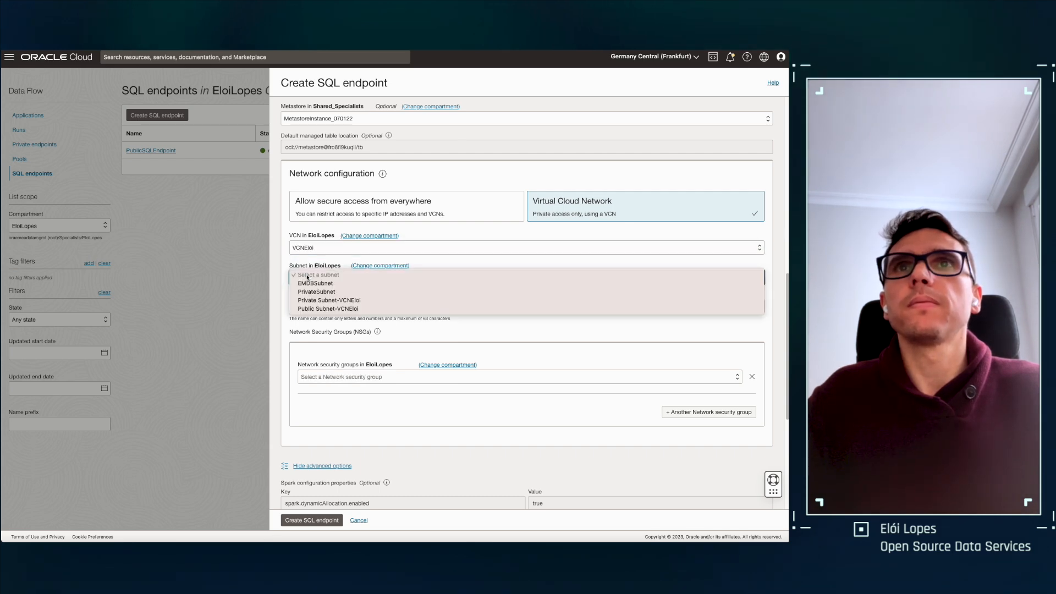
{"action": "left_click", "coordinate": [337, 295]}
Step: Review the network security groups and Spark configuration properties, and cancel the creation of the SQL endpoint
{"action": "scroll", "coordinate": [308, 209], "scroll_direction": "down", "scroll_amount": 1}
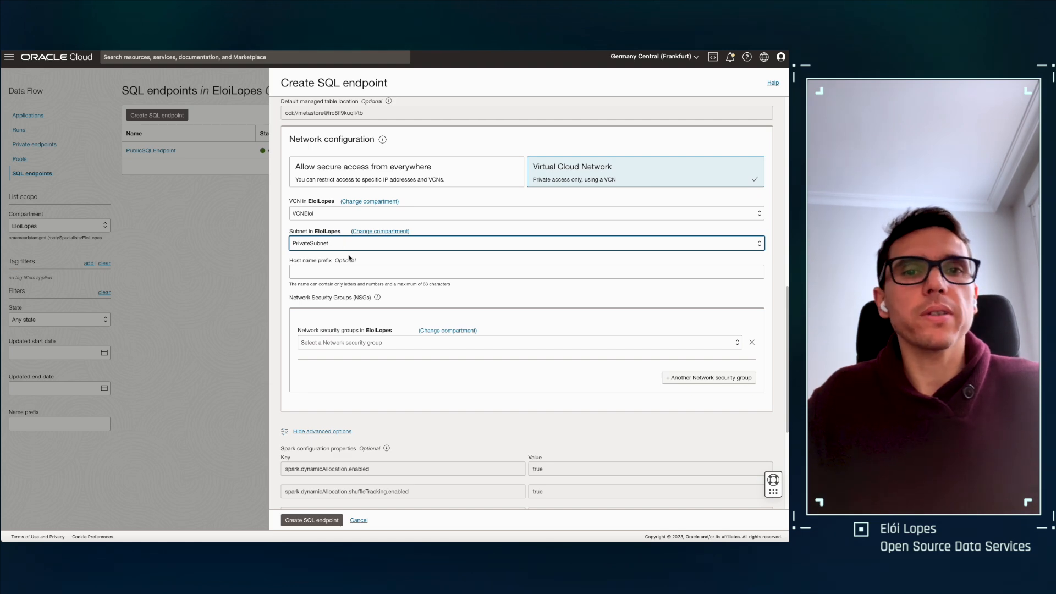
{"action": "scroll", "coordinate": [405, 284], "scroll_direction": "down", "scroll_amount": 1}
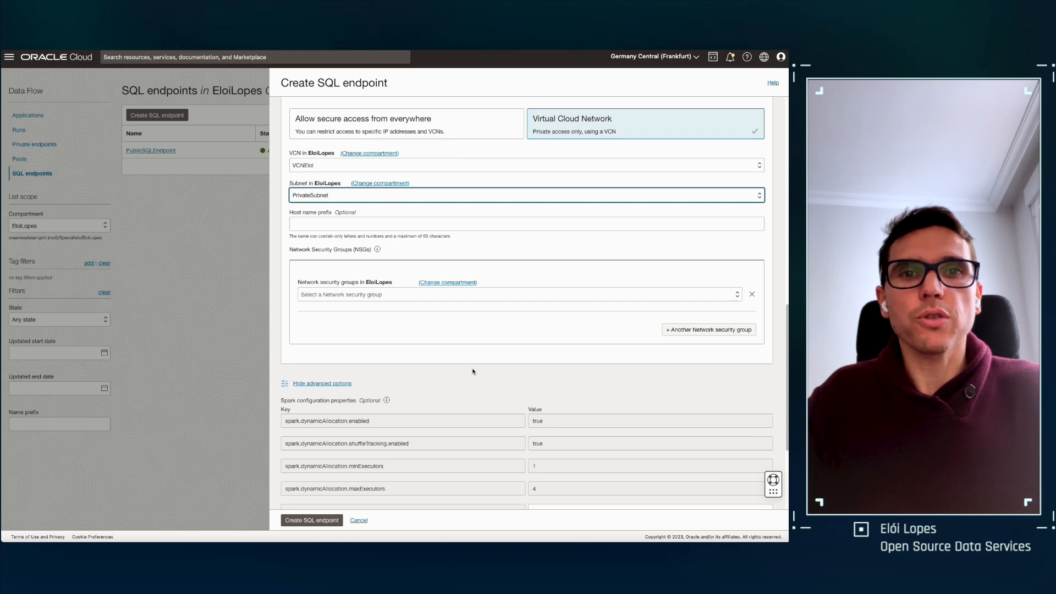
{"action": "scroll", "coordinate": [478, 340], "scroll_direction": "down", "scroll_amount": 3}
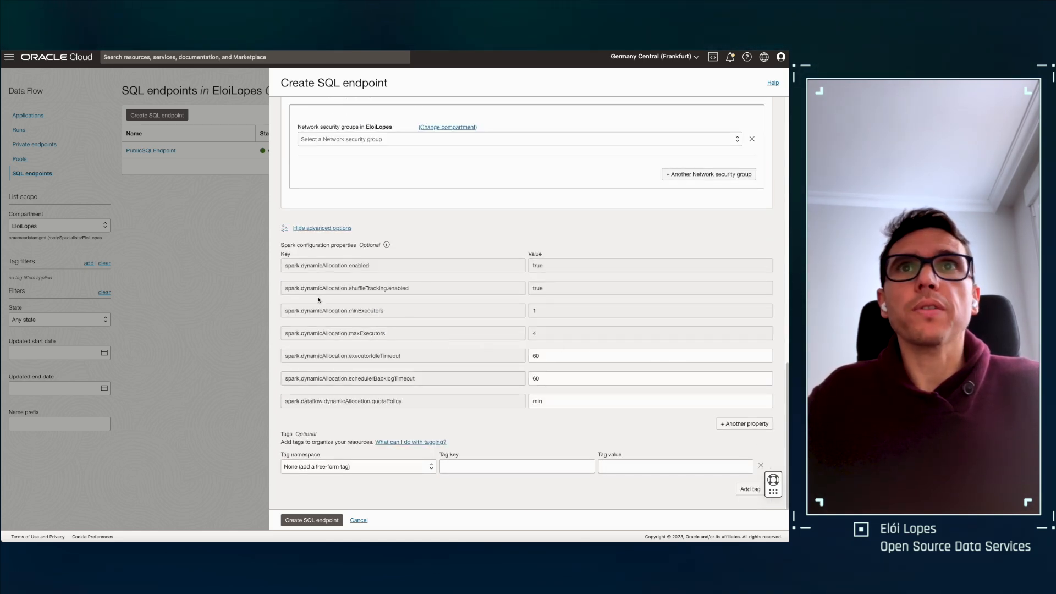
{"action": "scroll", "coordinate": [400, 388], "scroll_direction": "up", "scroll_amount": 1}
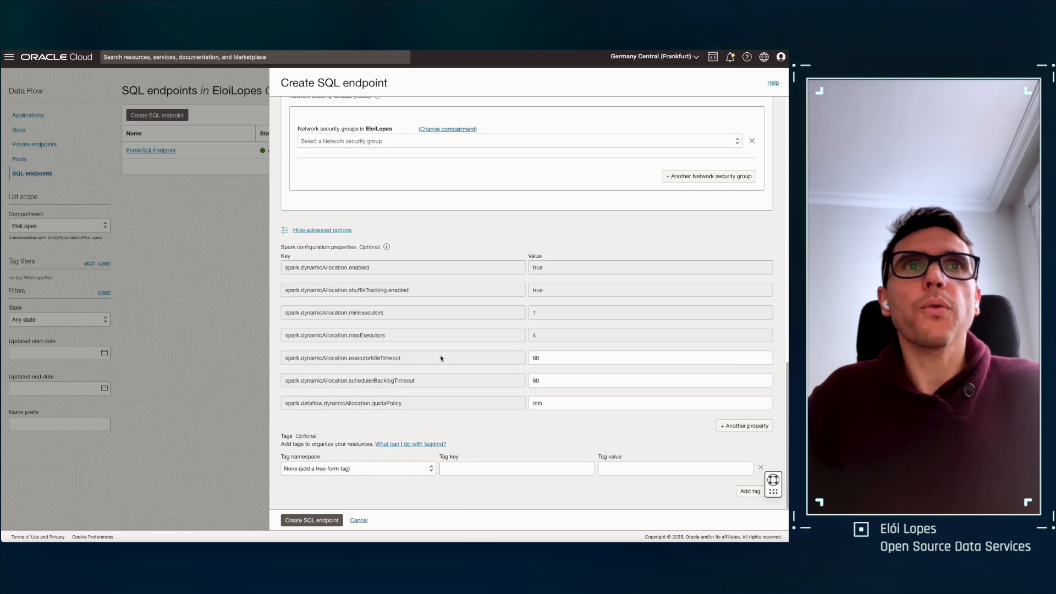
{"action": "scroll", "coordinate": [396, 304], "scroll_direction": "down", "scroll_amount": 1}
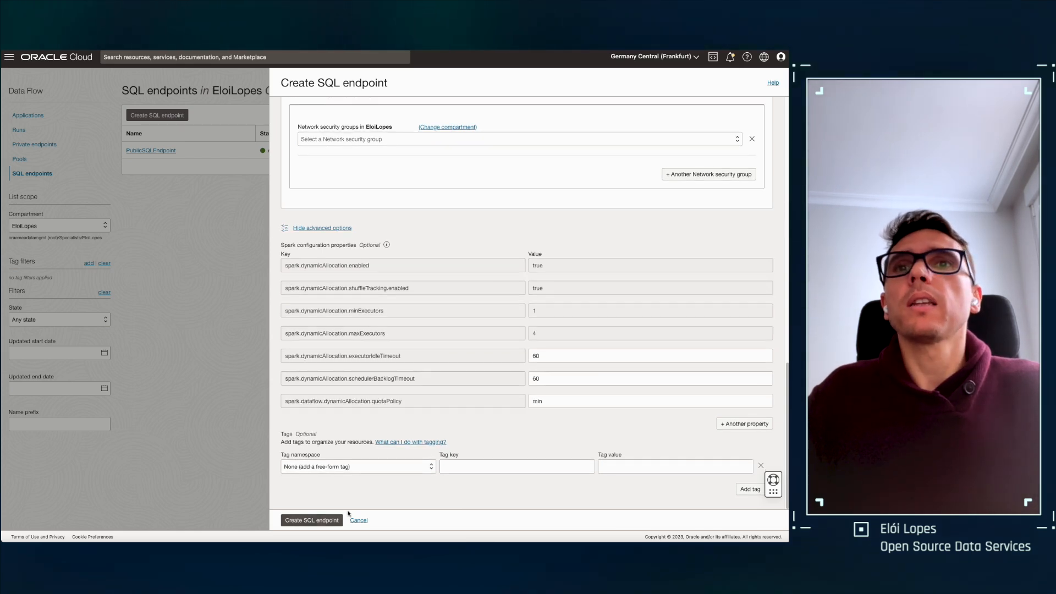
{"action": "scroll", "coordinate": [434, 496], "scroll_direction": "up", "scroll_amount": 1}
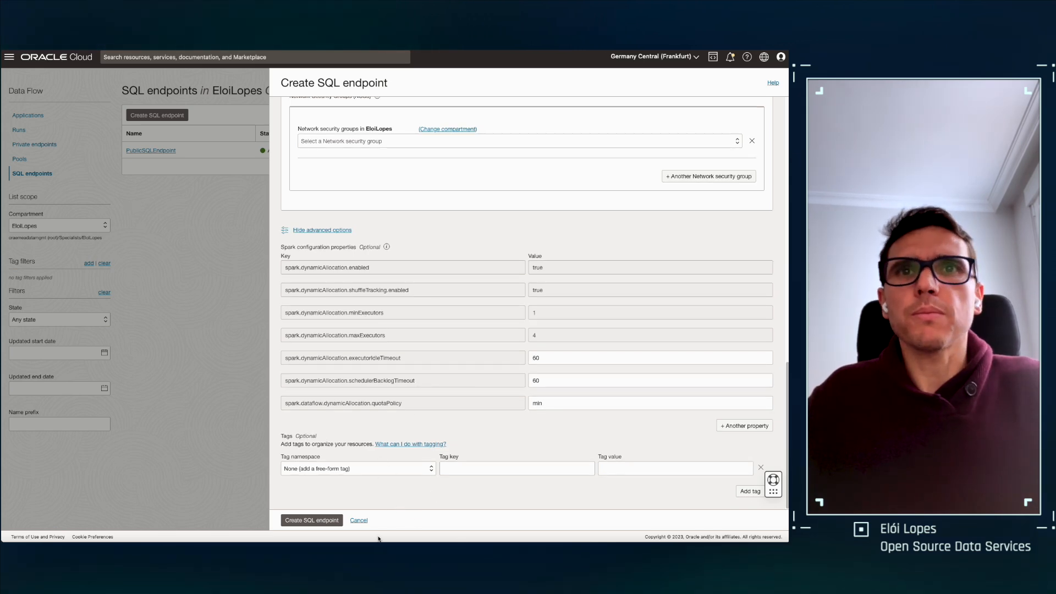
{"action": "left_click", "coordinate": [358, 521]}
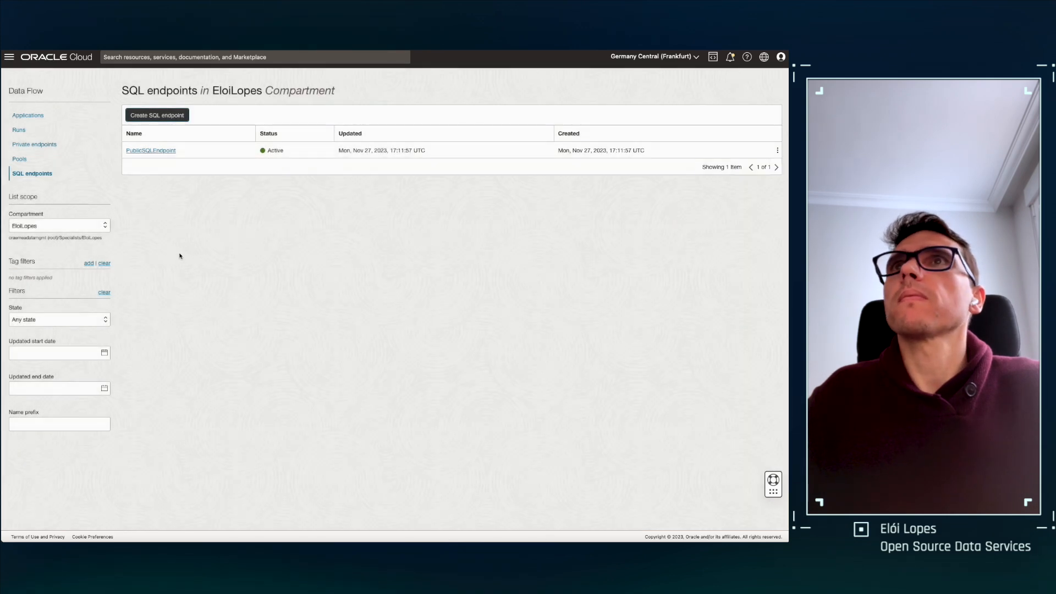
Step: Open the details of the existing PublicSQLEndpoint, check its public endpoint IP and display its connection drivers
{"action": "left_click", "coordinate": [153, 150]}
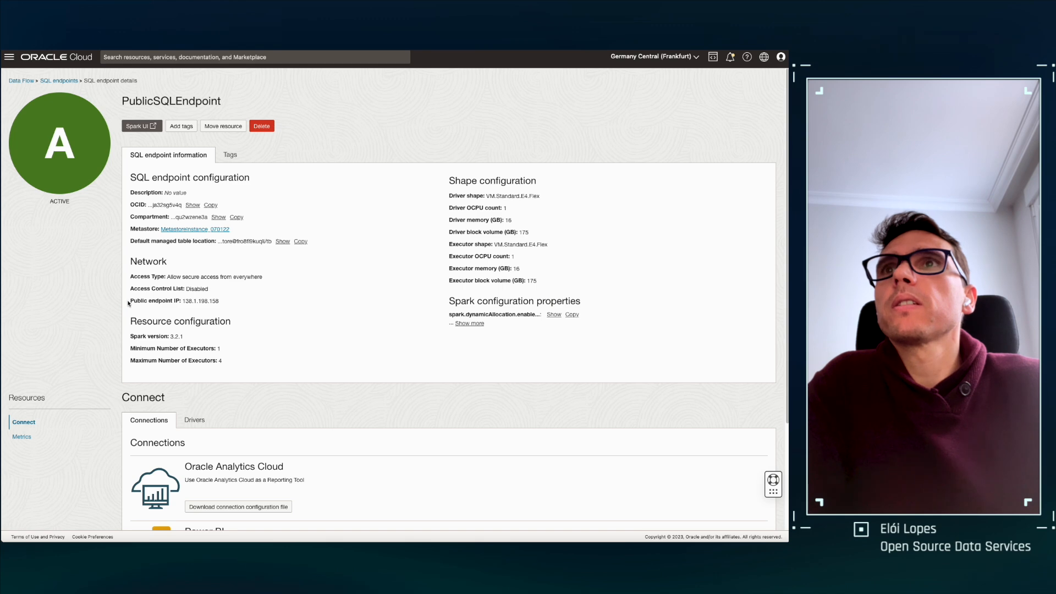
{"action": "left_click_drag", "start_coordinate": [129, 303], "coordinate": [239, 310]}
{"action": "left_click", "coordinate": [288, 337]}
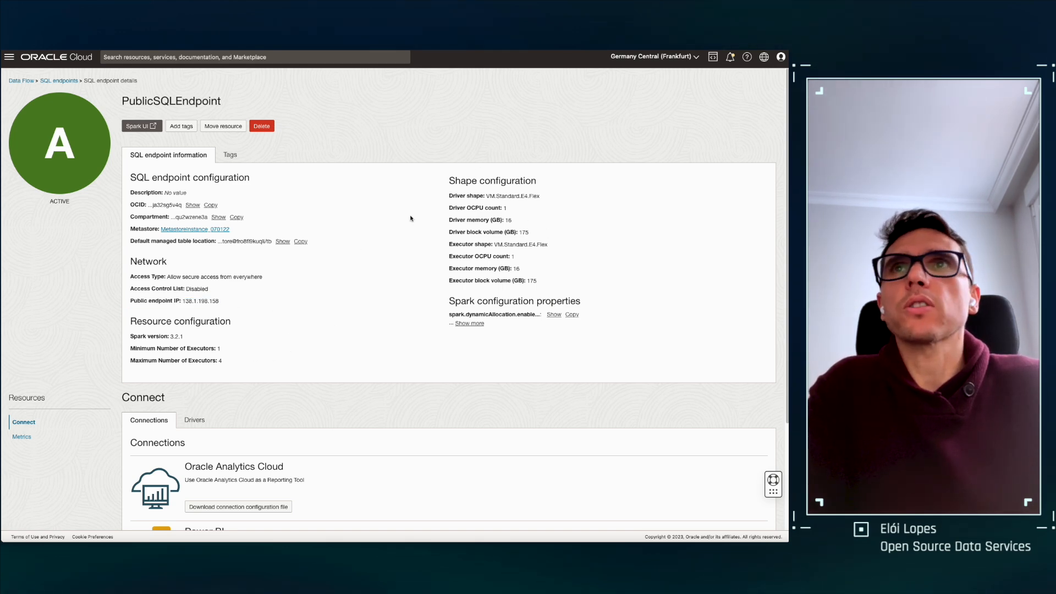
{"action": "scroll", "coordinate": [397, 189], "scroll_direction": "down", "scroll_amount": 3}
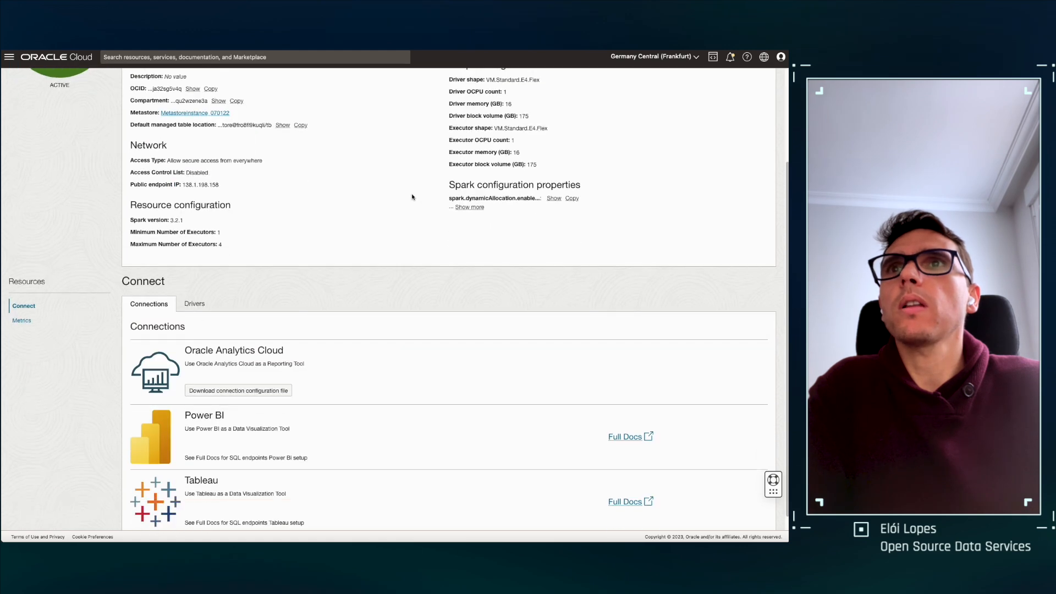
{"action": "left_click", "coordinate": [187, 304]}
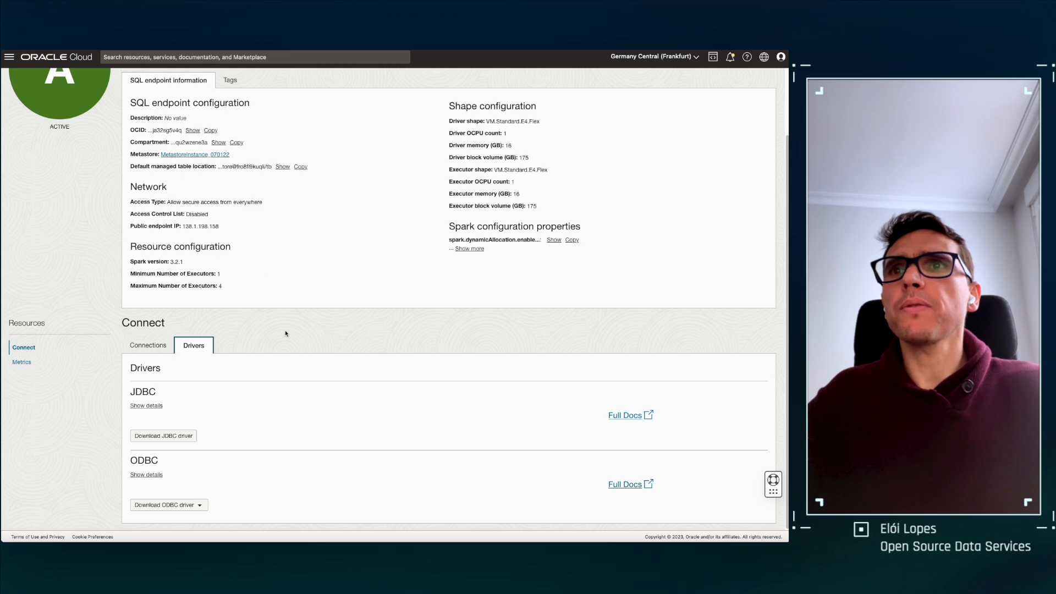
{"action": "key", "text": "super+Tab"}
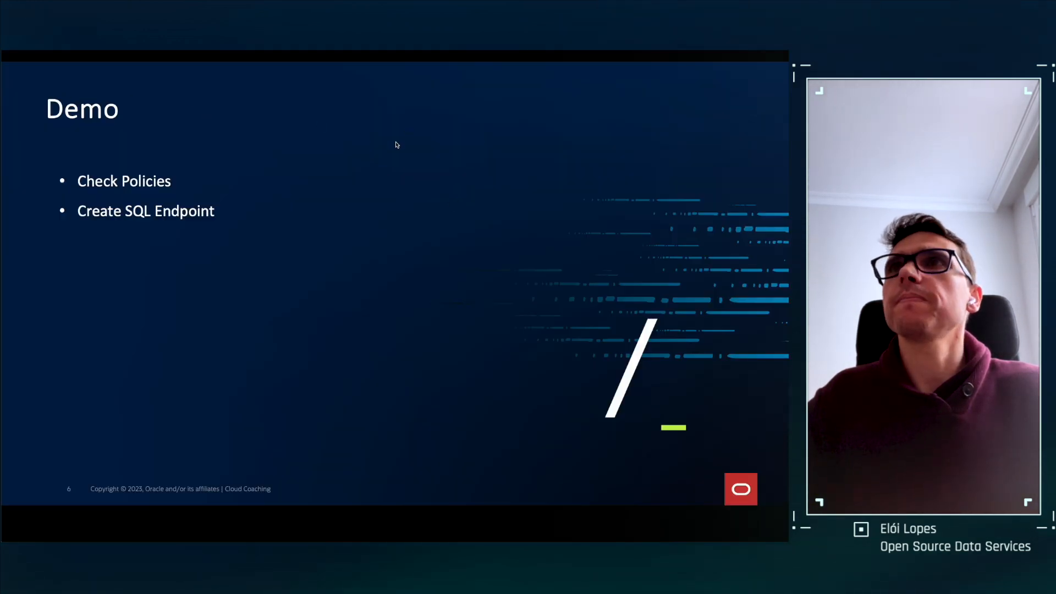
{"action": "right_click", "coordinate": [309, 177]}
{"action": "left_click", "coordinate": [338, 182]}
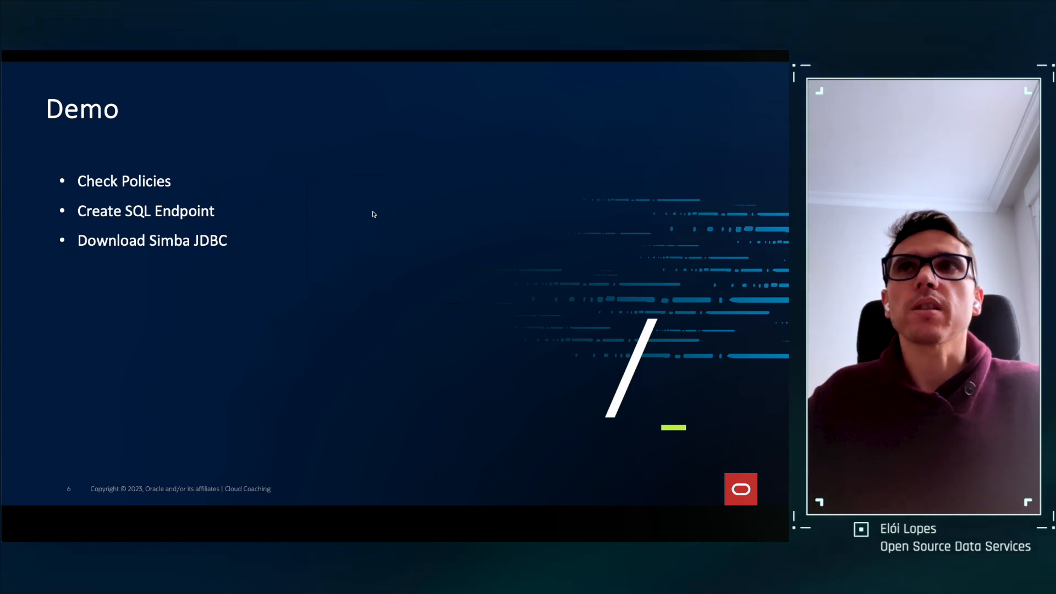
Step: Return to the endpoint's drivers in the Oracle Cloud console, start the JDBC driver download and cancel it
{"action": "key", "text": "super+Tab"}
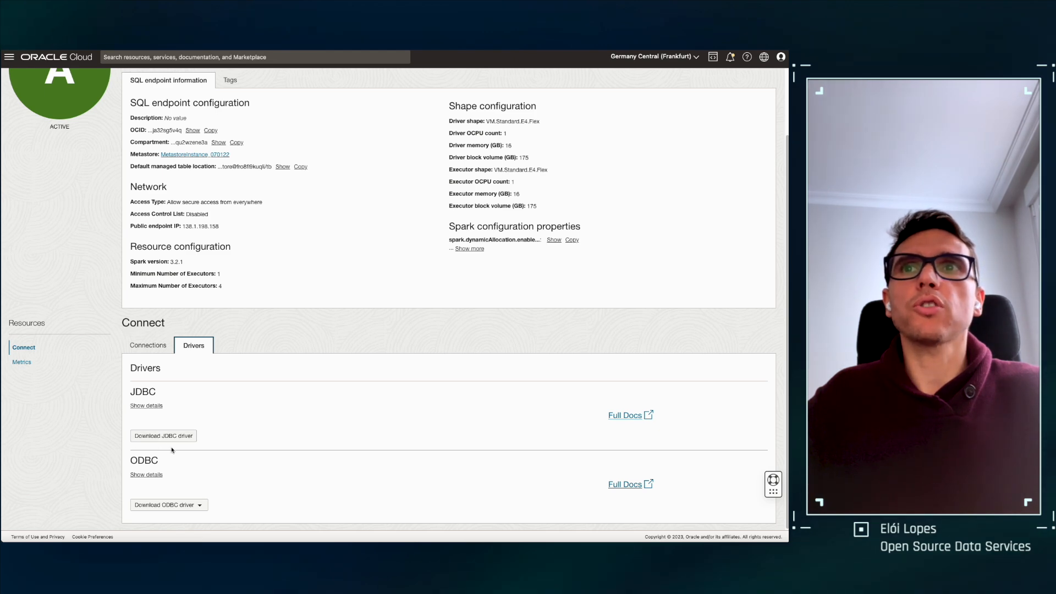
{"action": "left_click", "coordinate": [157, 437]}
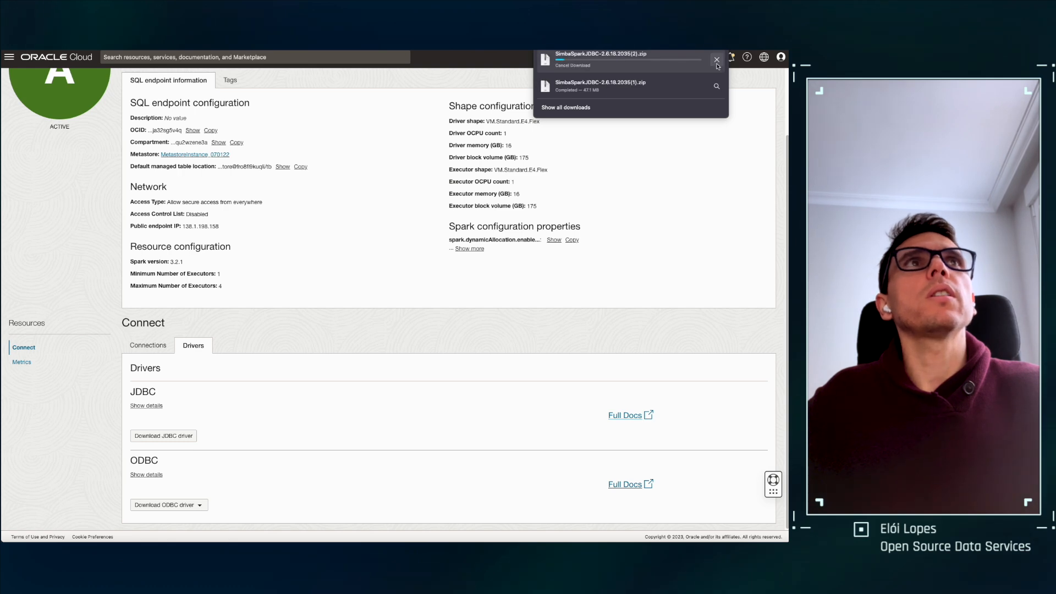
{"action": "left_click", "coordinate": [717, 60]}
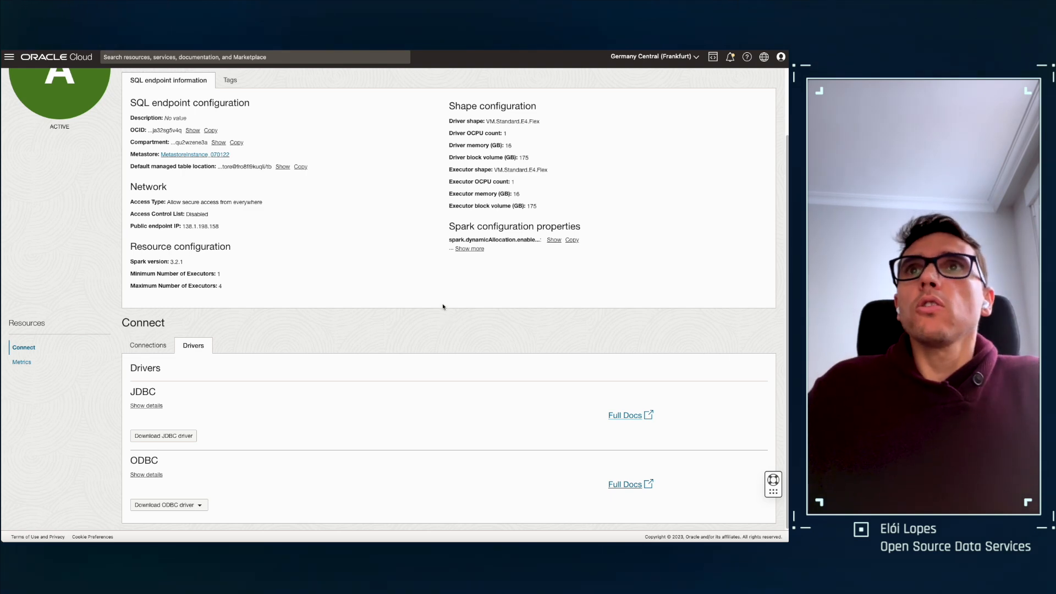
{"action": "key", "text": "super+Tab"}
{"action": "right_click", "coordinate": [381, 253]}
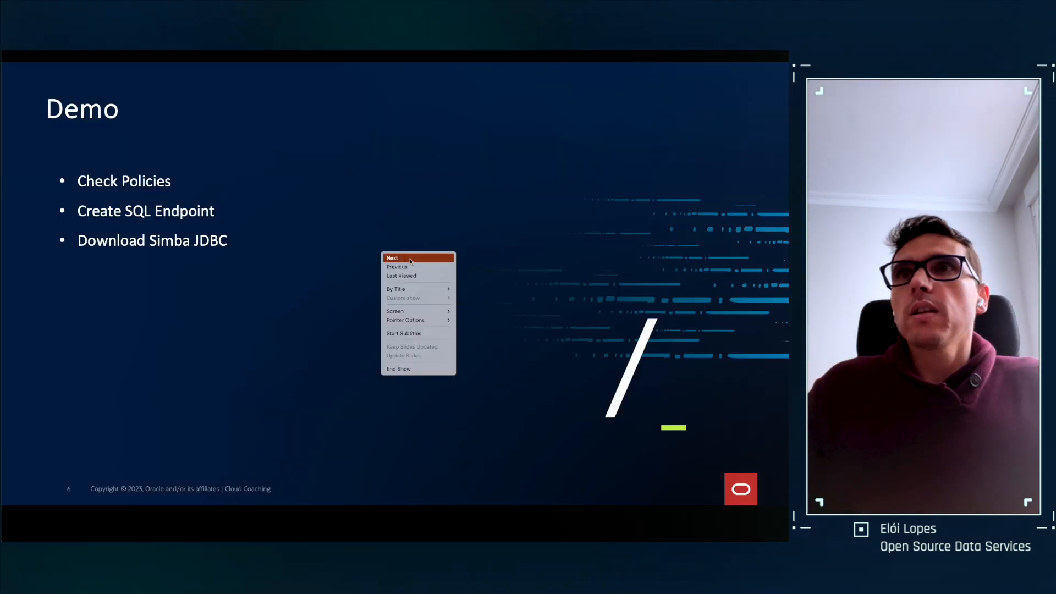
{"action": "left_click", "coordinate": [410, 260]}
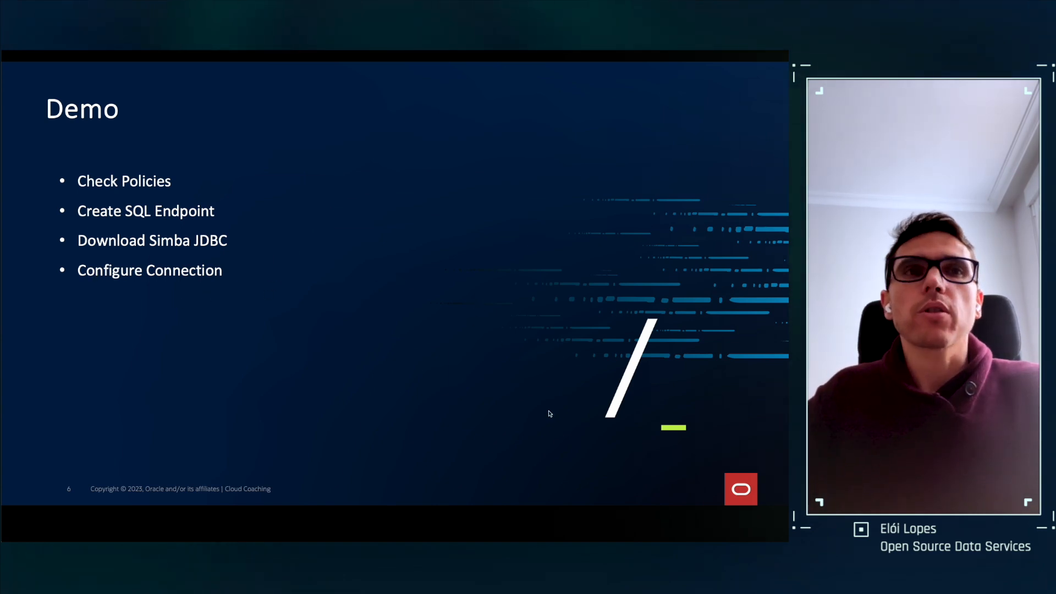
Step: Switch to the DBeaver database client
{"action": "key", "text": "super+Tab"}
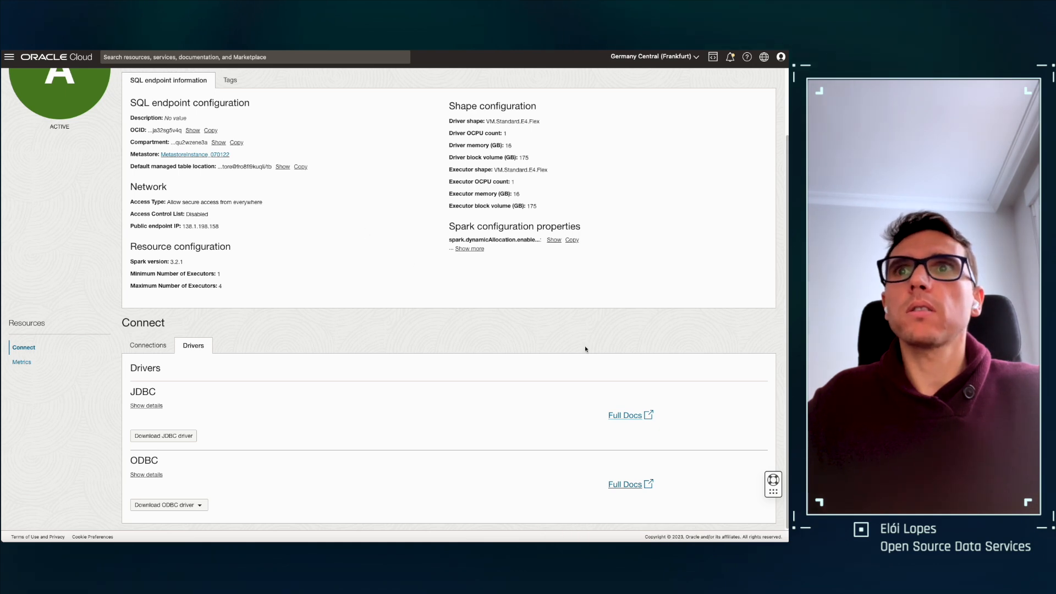
{"action": "left_click", "coordinate": [560, 547]}
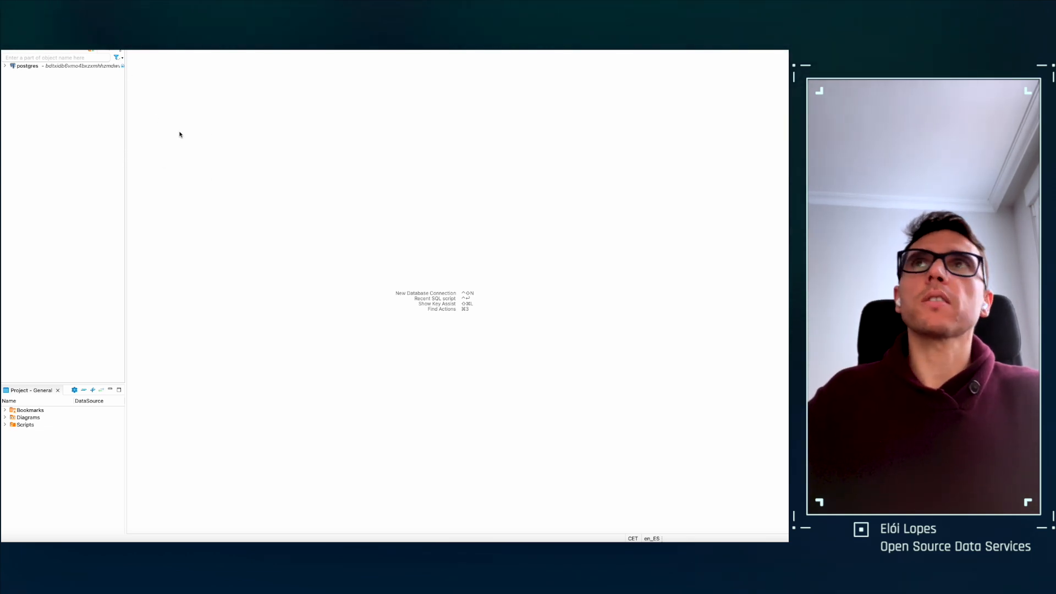
Step: Create a new database driver in the Driver Manager and name it DataFlow
{"action": "left_click", "coordinate": [121, 51]}
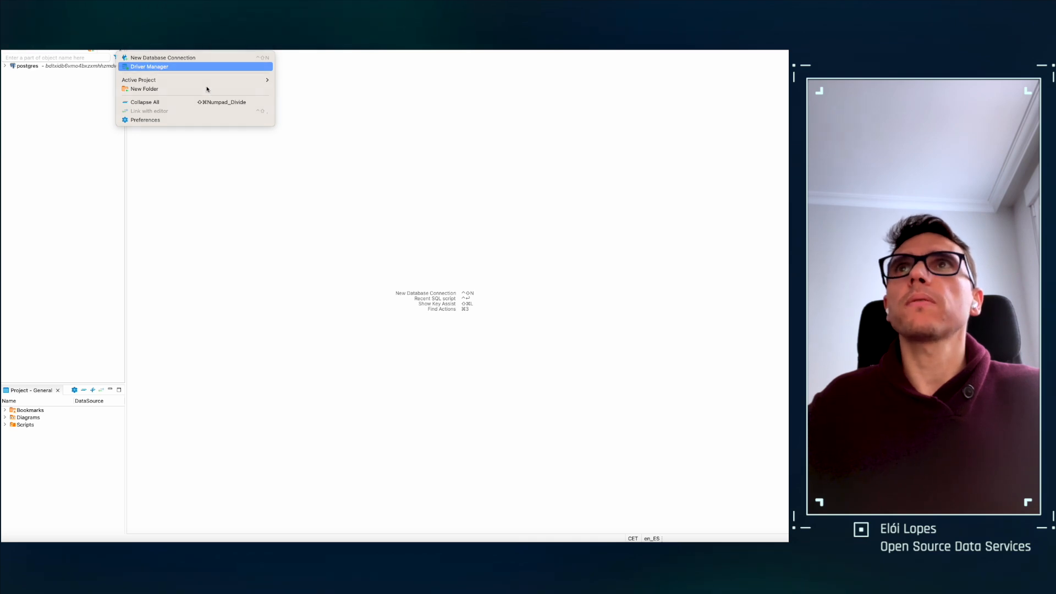
{"action": "left_click", "coordinate": [175, 68]}
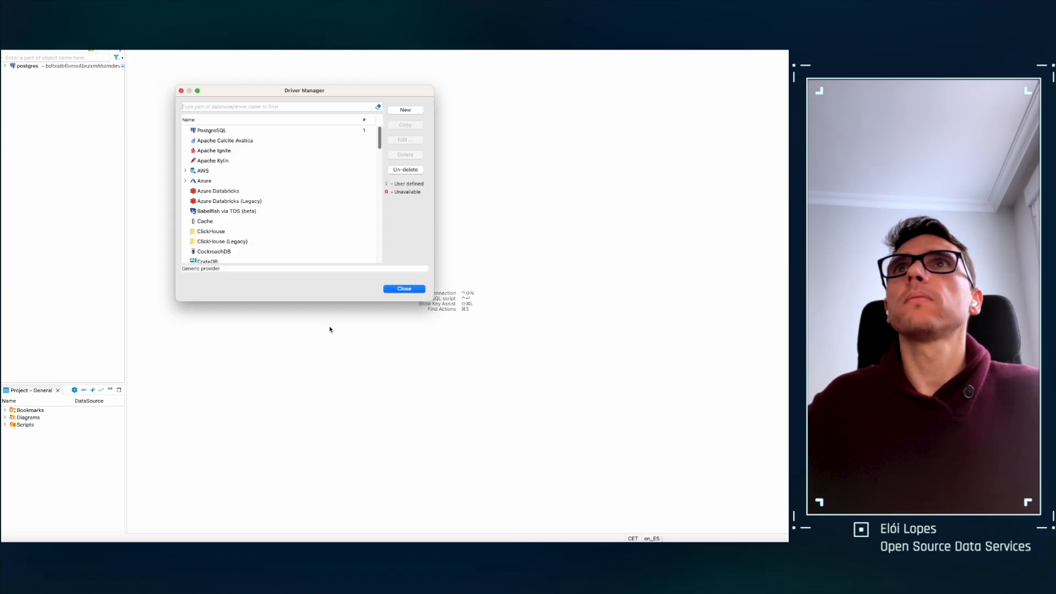
{"action": "left_click", "coordinate": [405, 111]}
{"action": "type", "text": "Data"}
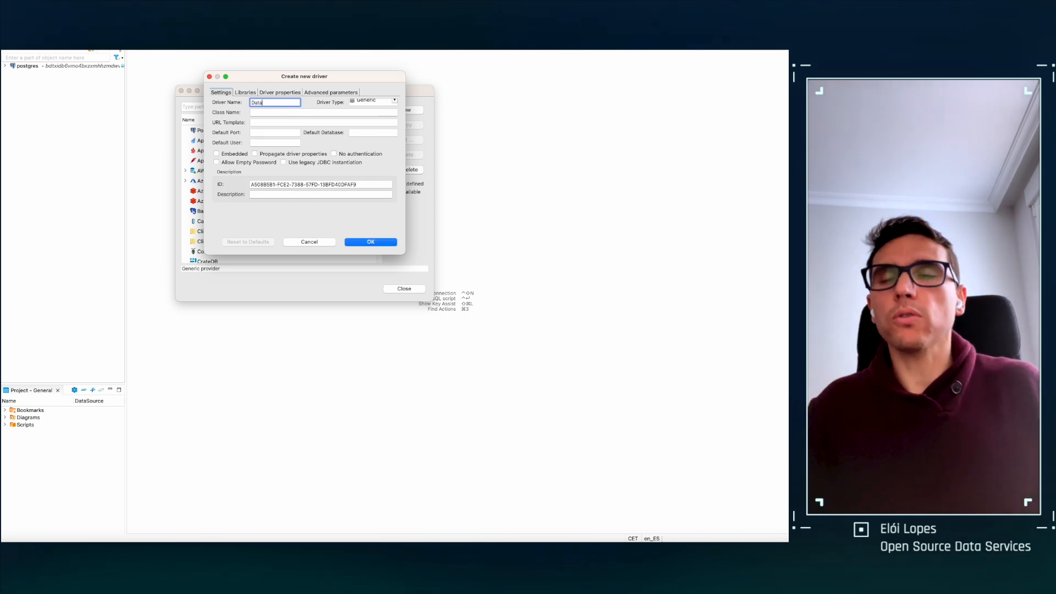
{"action": "type", "text": "Flow"}
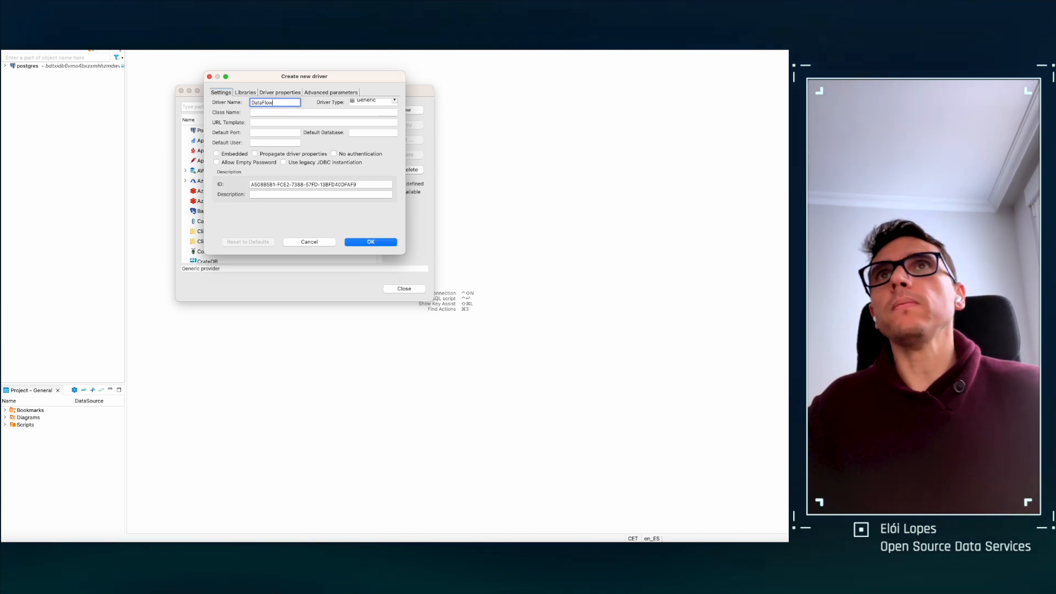
Step: Add the SimbaSparkJDBC42-2.6.18.2035 folder to the new driver's libraries
{"action": "left_click", "coordinate": [283, 93]}
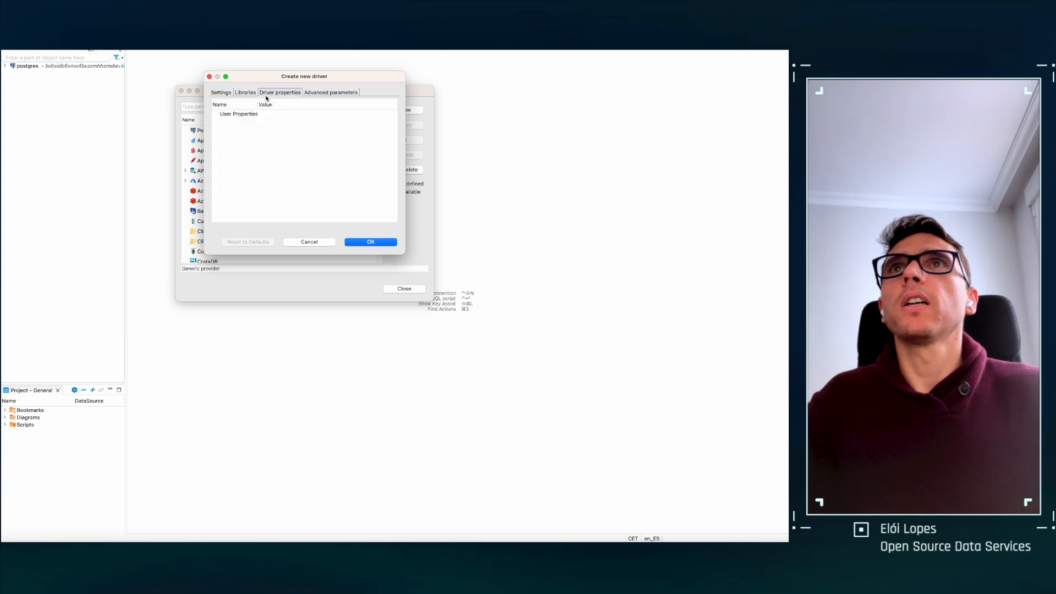
{"action": "left_click", "coordinate": [242, 93]}
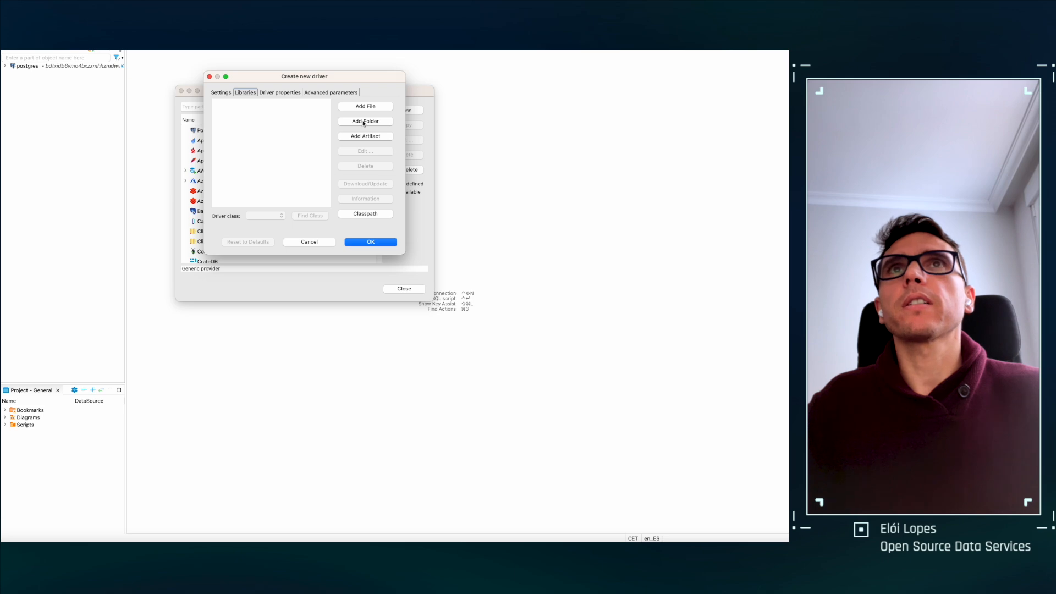
{"action": "left_click", "coordinate": [361, 122]}
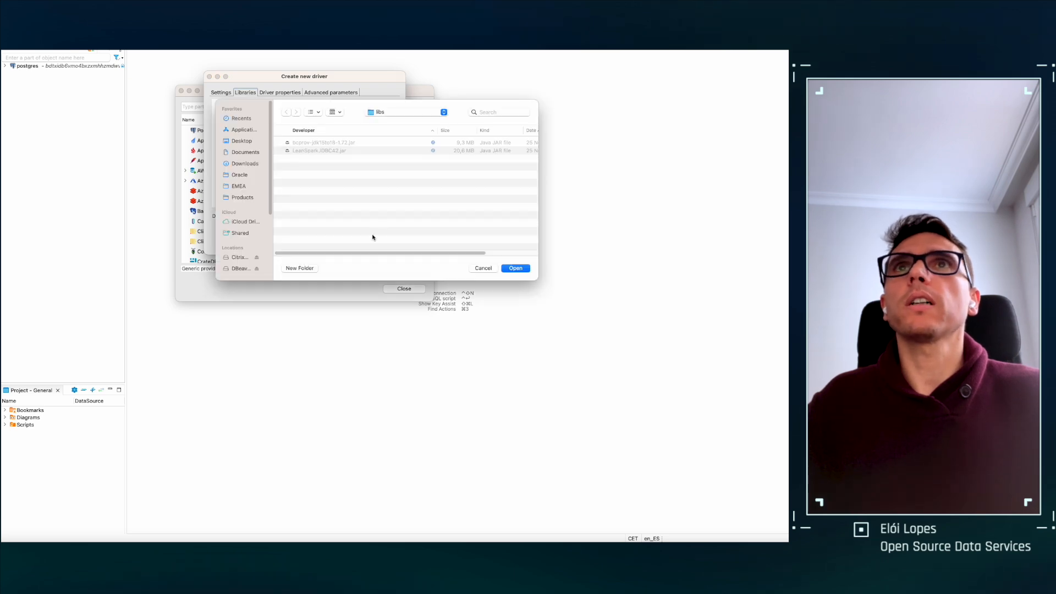
{"action": "left_click", "coordinate": [407, 112]}
{"action": "left_click", "coordinate": [407, 131]}
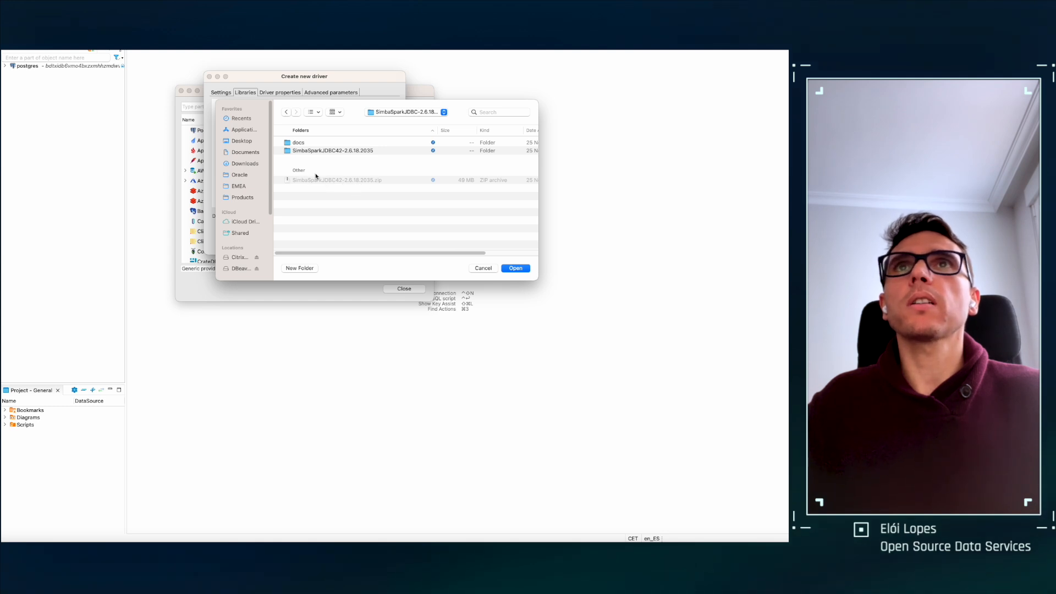
{"action": "left_click", "coordinate": [353, 151]}
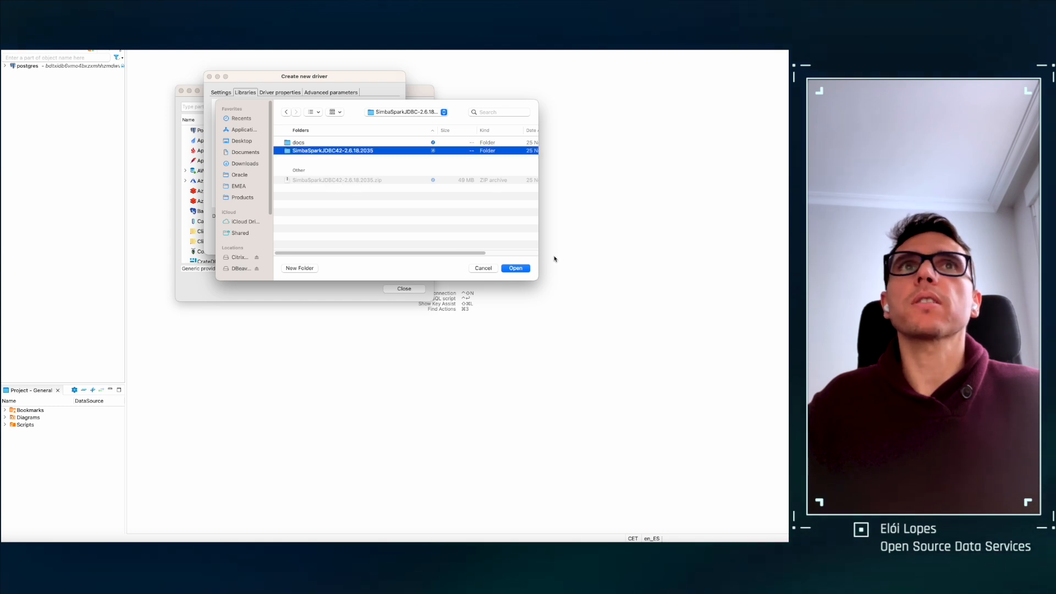
{"action": "left_click", "coordinate": [524, 270]}
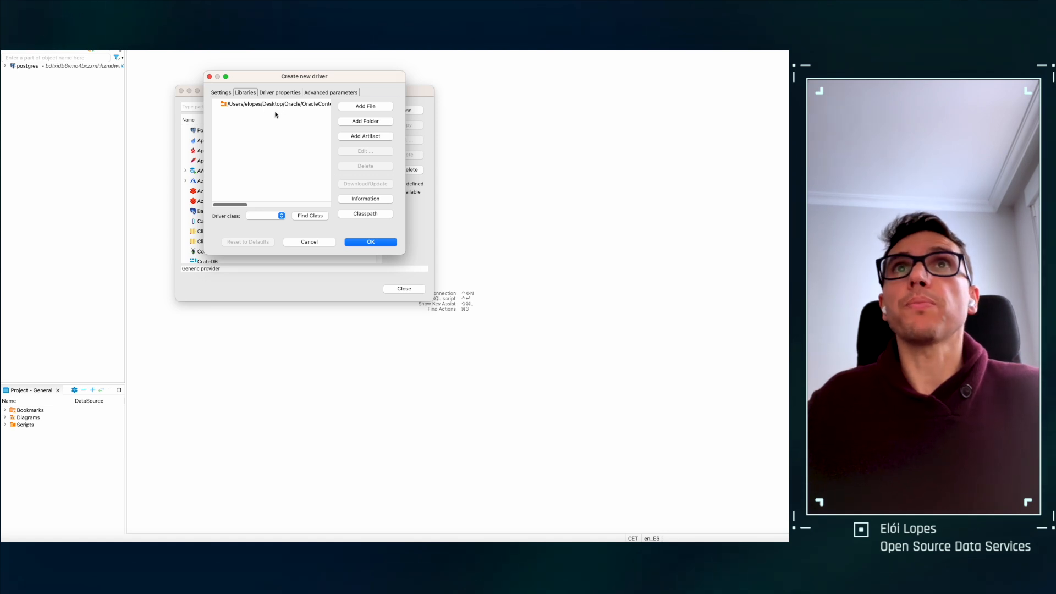
Step: Add the file bcprov-jdk15to18-1.72.jar from the Simba driver's libs folder to the libraries and save the driver
{"action": "left_click", "coordinate": [365, 107]}
{"action": "double_click", "coordinate": [325, 142]}
{"action": "left_click", "coordinate": [398, 113]}
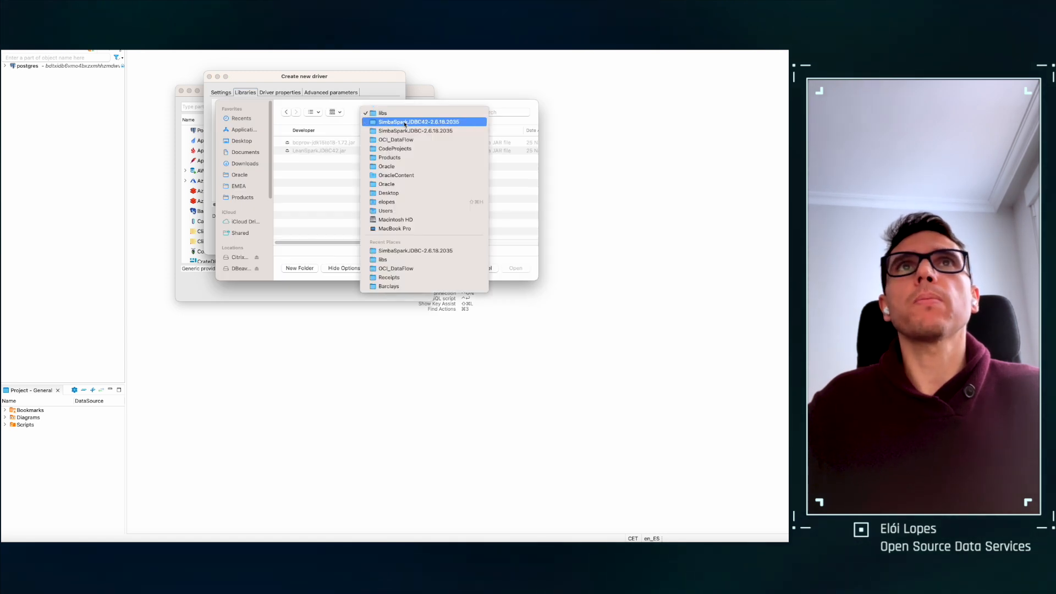
{"action": "left_click", "coordinate": [404, 122]}
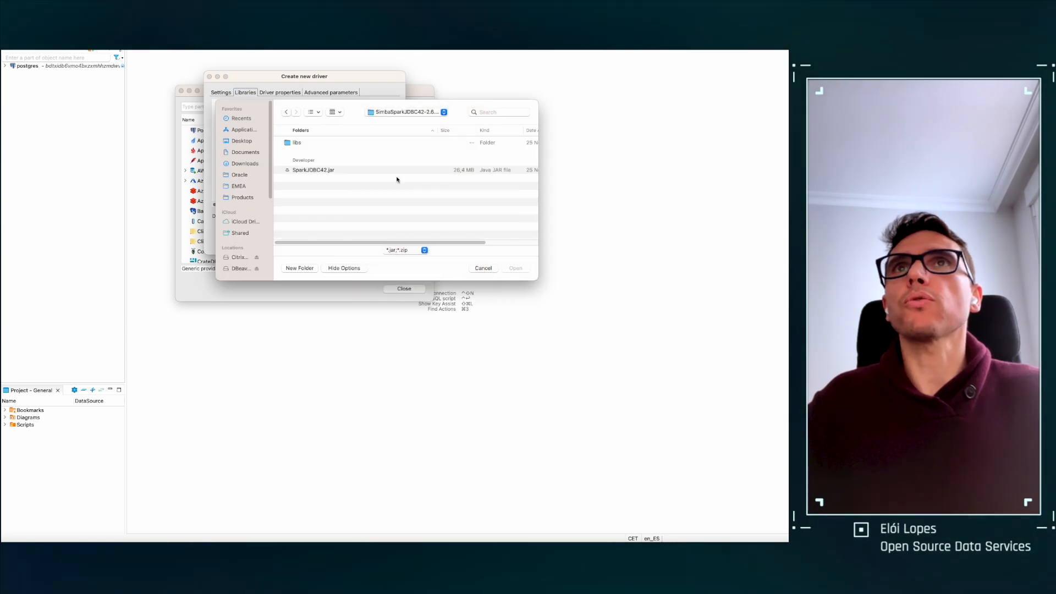
{"action": "left_click", "coordinate": [404, 113]}
{"action": "left_click", "coordinate": [404, 122]}
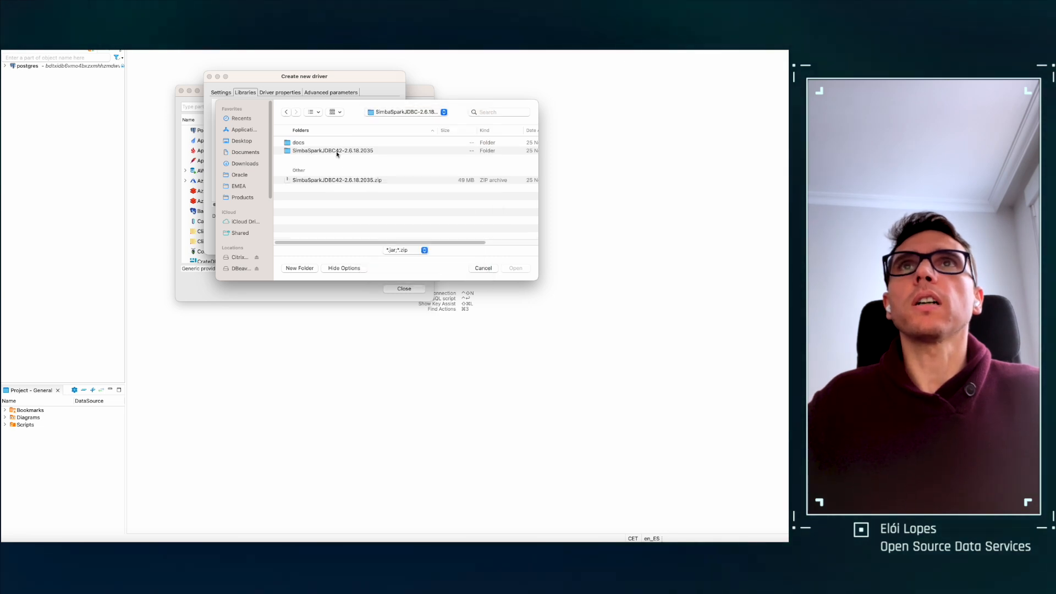
{"action": "left_click", "coordinate": [309, 152]}
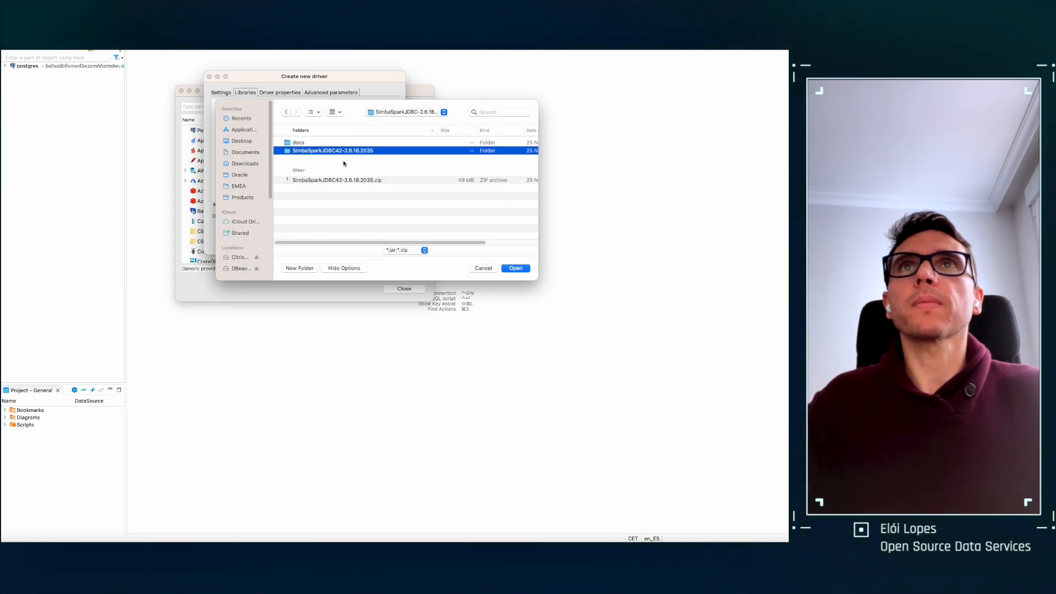
{"action": "double_click", "coordinate": [315, 151]}
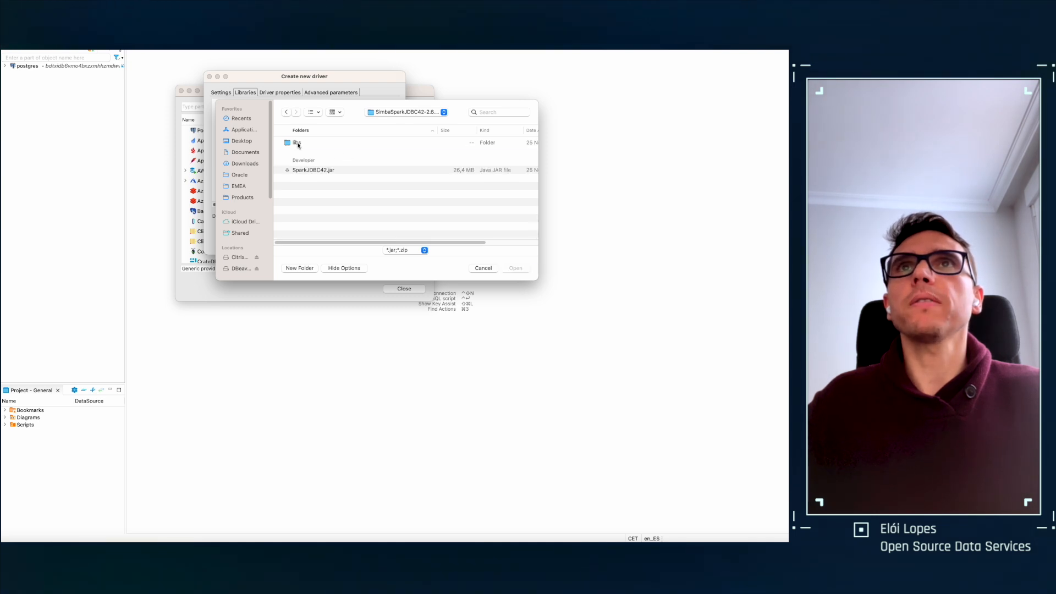
{"action": "double_click", "coordinate": [298, 144]}
{"action": "left_click", "coordinate": [330, 144]}
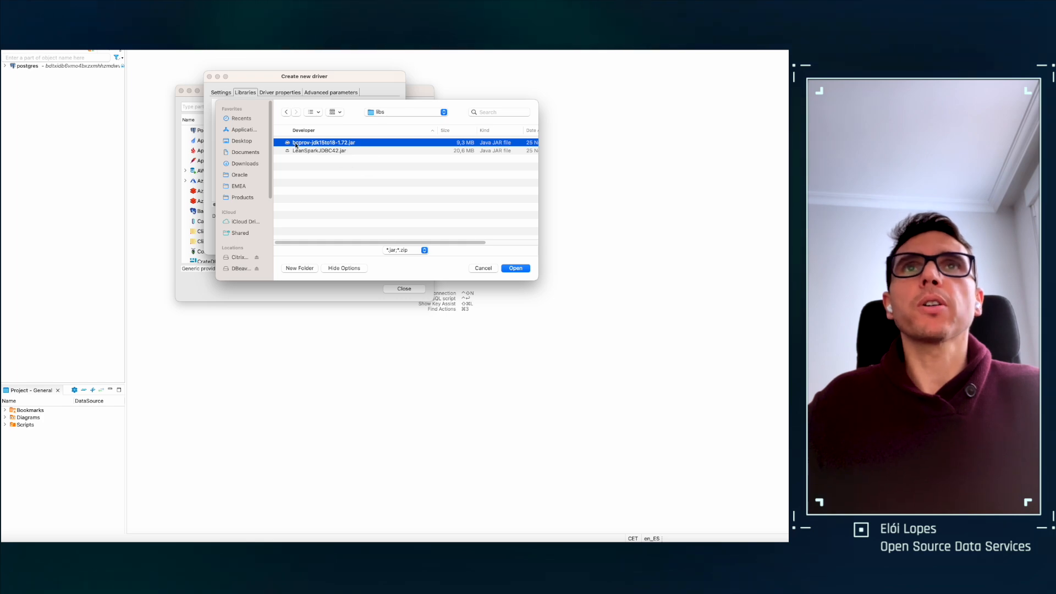
{"action": "left_click", "coordinate": [518, 269]}
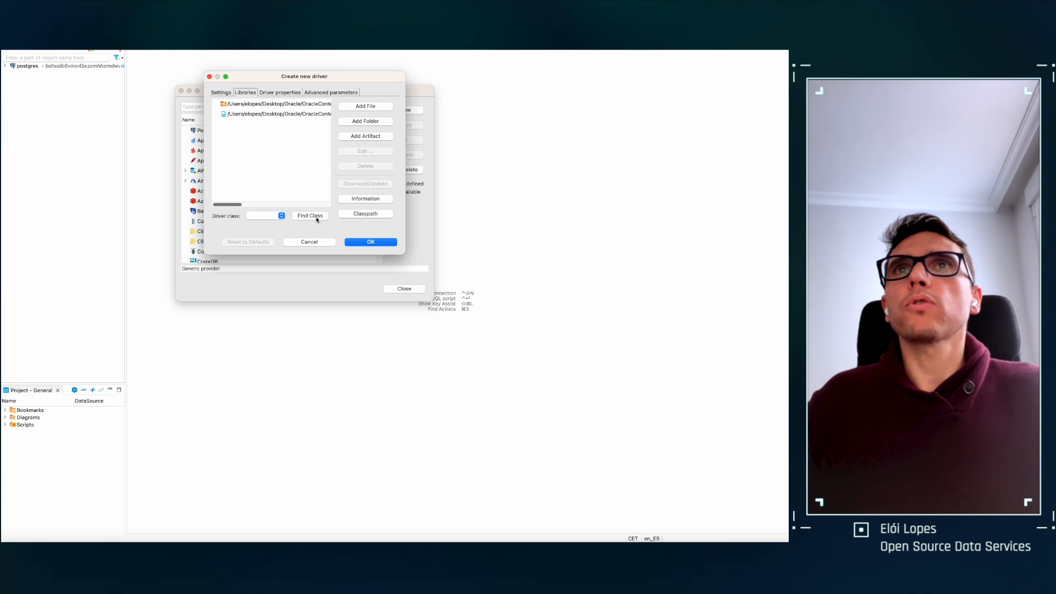
{"action": "left_click", "coordinate": [379, 243]}
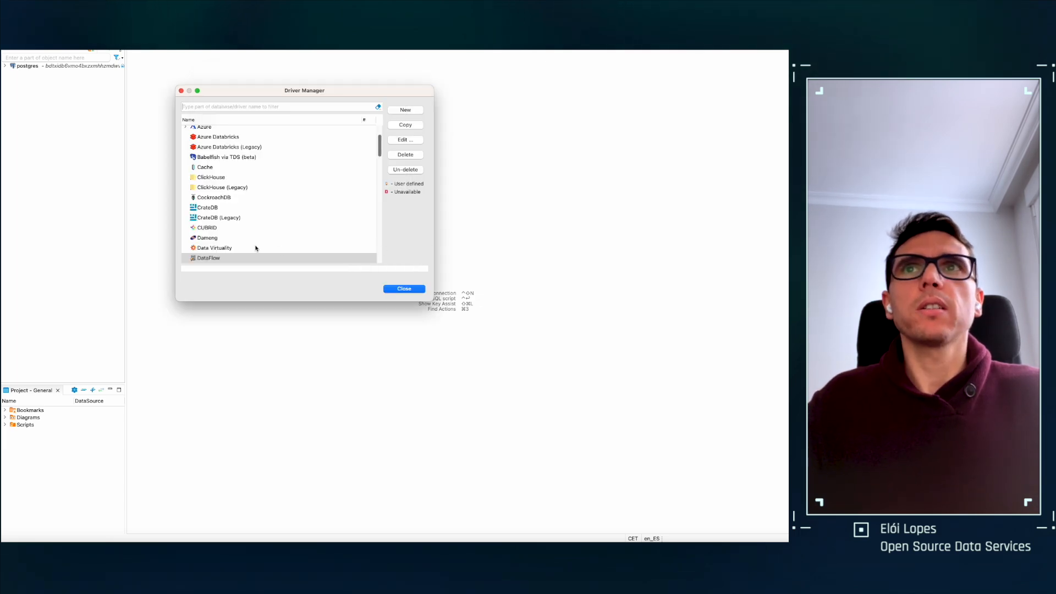
Step: Edit the DataFlow driver to find and select the driver class com.simba.spark.jdbc.Driver, save it and close the Driver Manager
{"action": "left_click", "coordinate": [214, 261]}
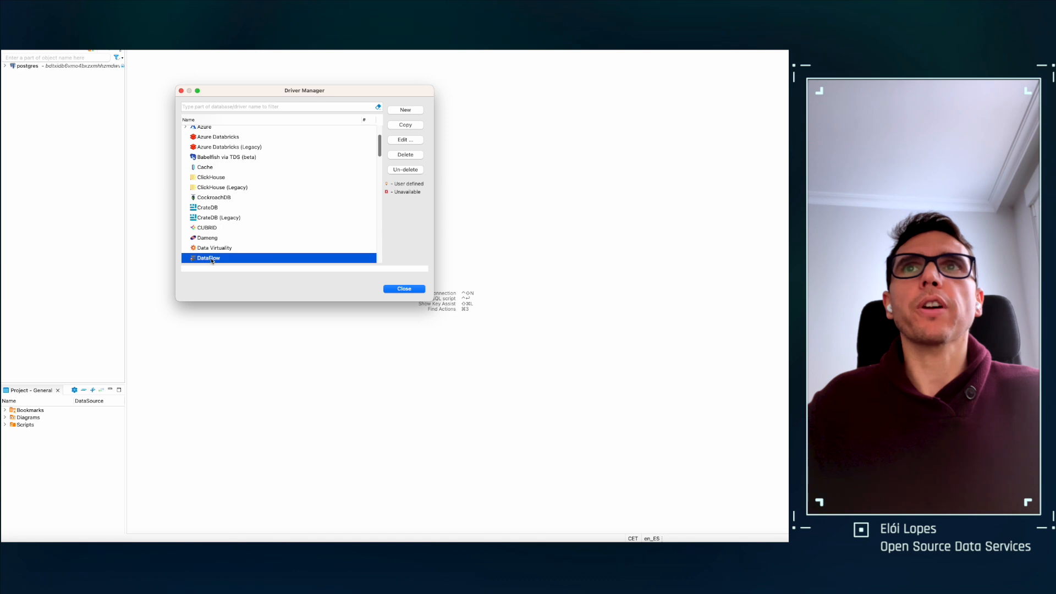
{"action": "left_click", "coordinate": [419, 140]}
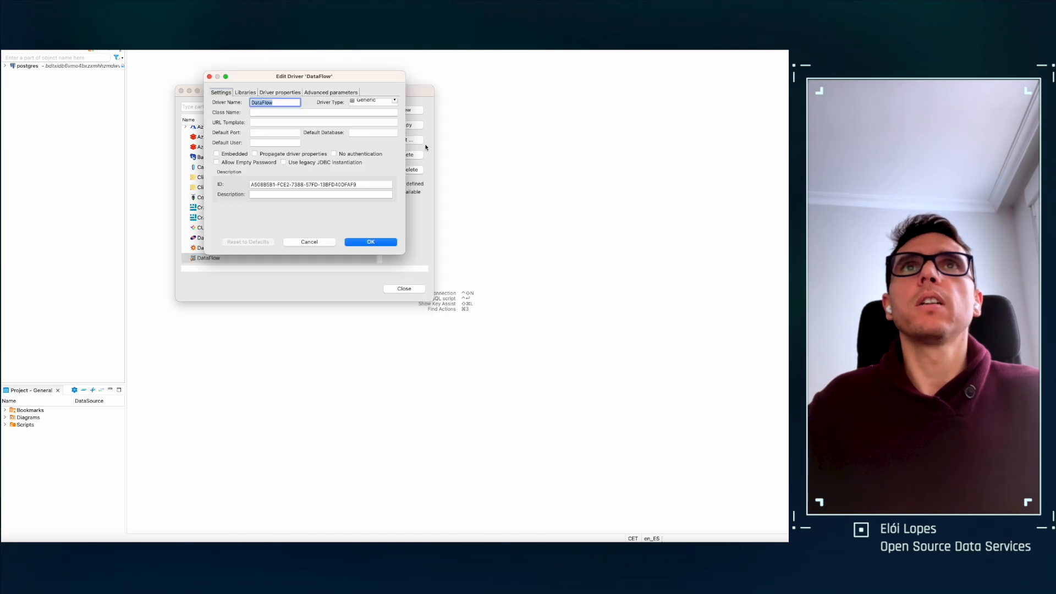
{"action": "left_click", "coordinate": [245, 92]}
{"action": "left_click", "coordinate": [310, 216]}
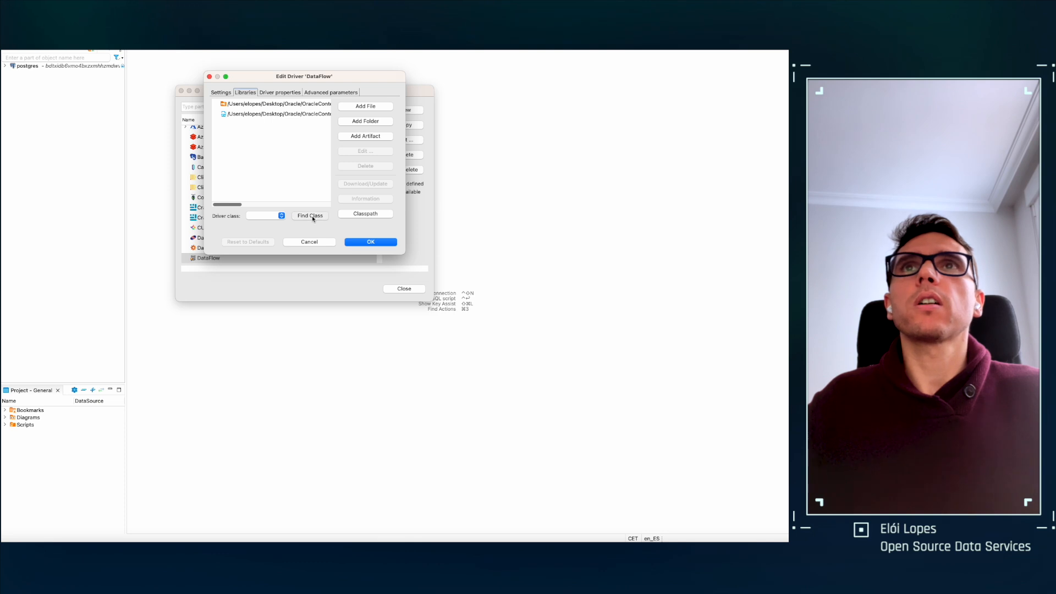
{"action": "left_click", "coordinate": [252, 217]}
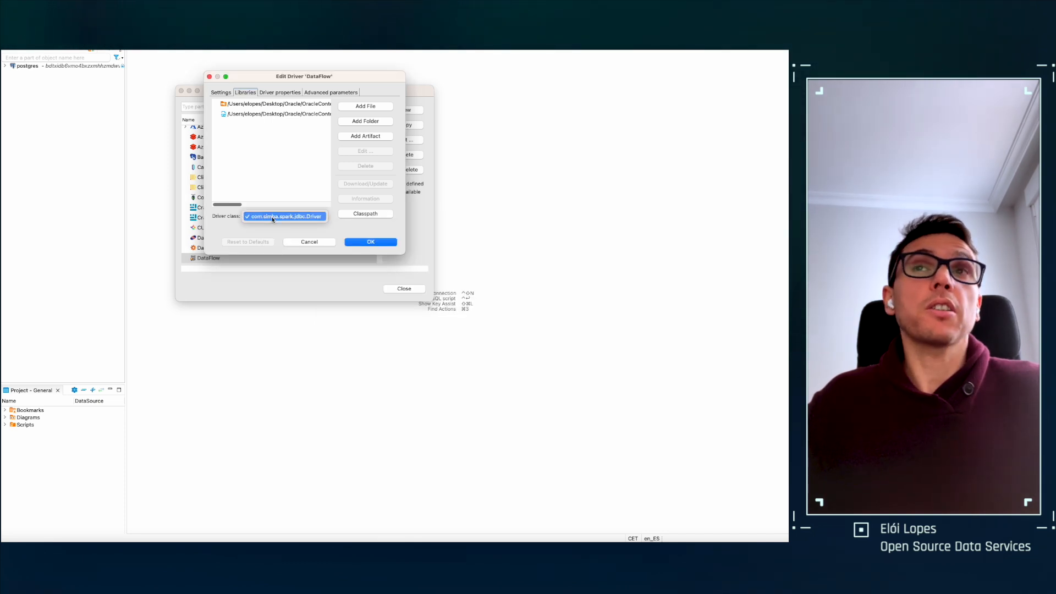
{"action": "left_click", "coordinate": [273, 218]}
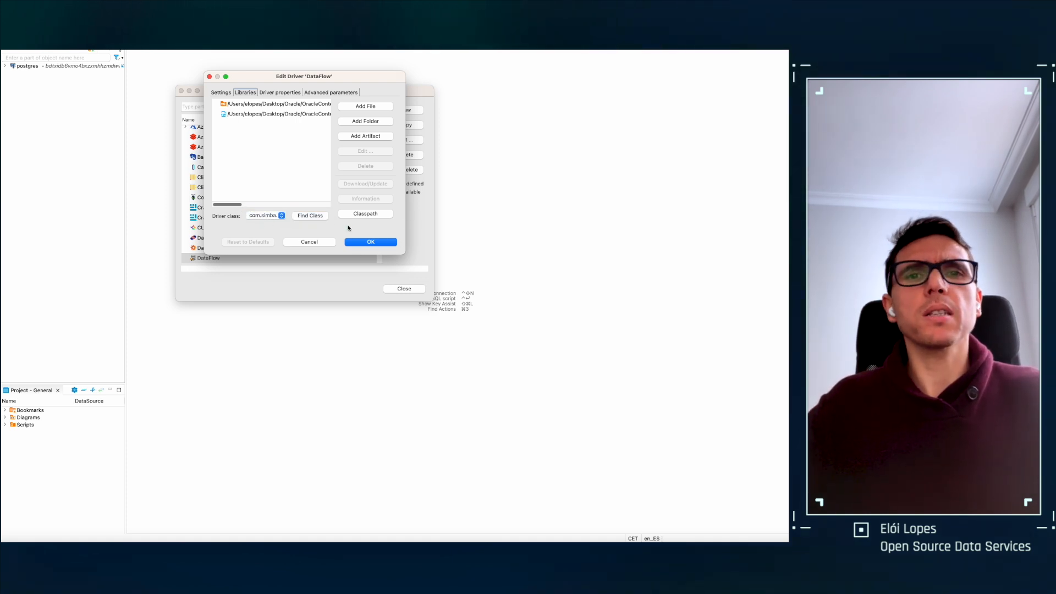
{"action": "left_click", "coordinate": [380, 245]}
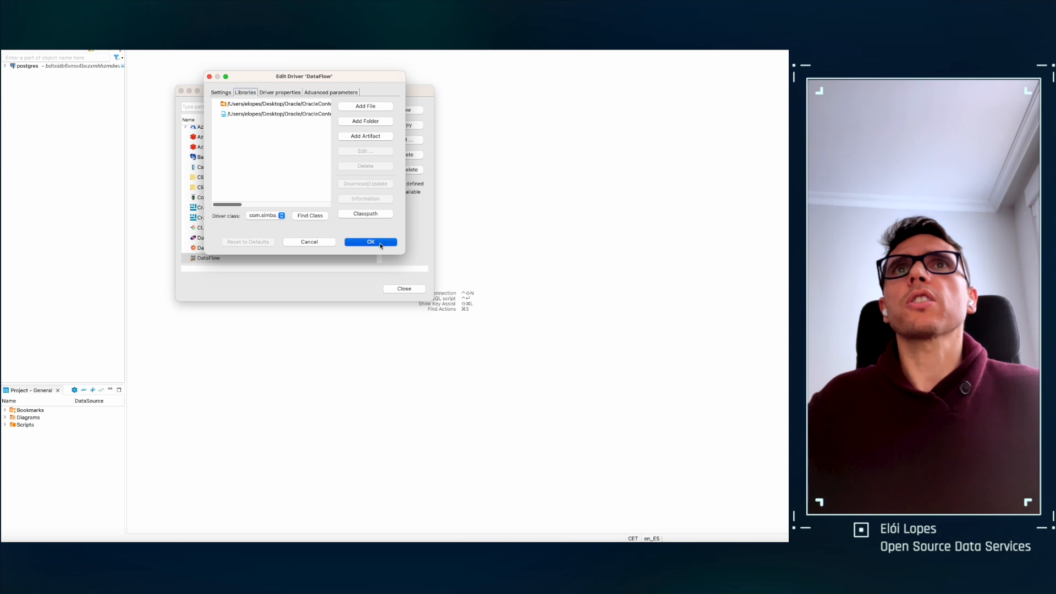
{"action": "left_click", "coordinate": [413, 290]}
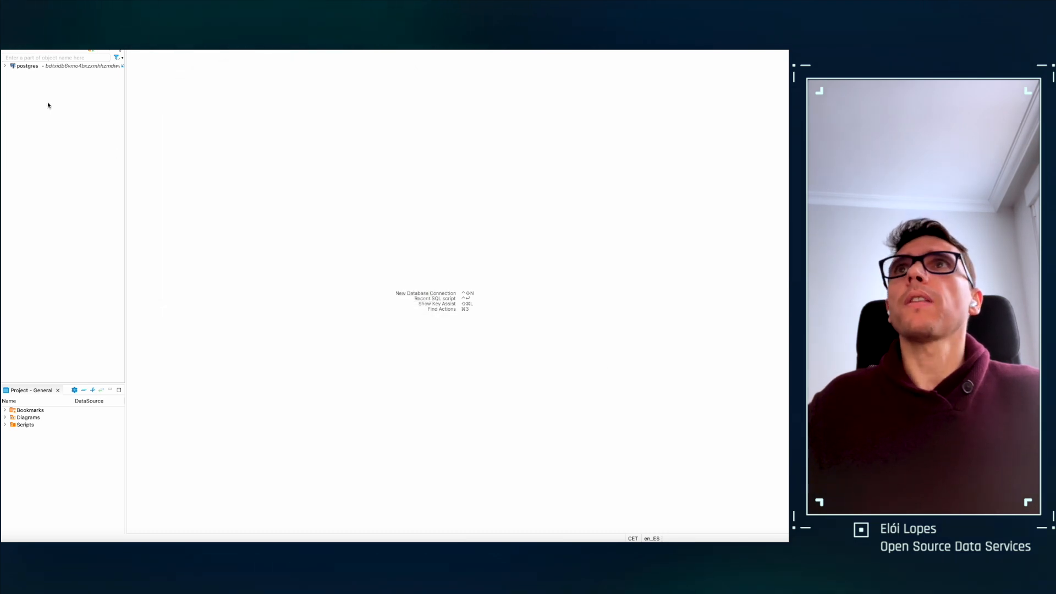
Step: Start a new database connection, filter the drivers by "DataF" and continue with DataFlow to its connection settings
{"action": "left_click", "coordinate": [121, 52]}
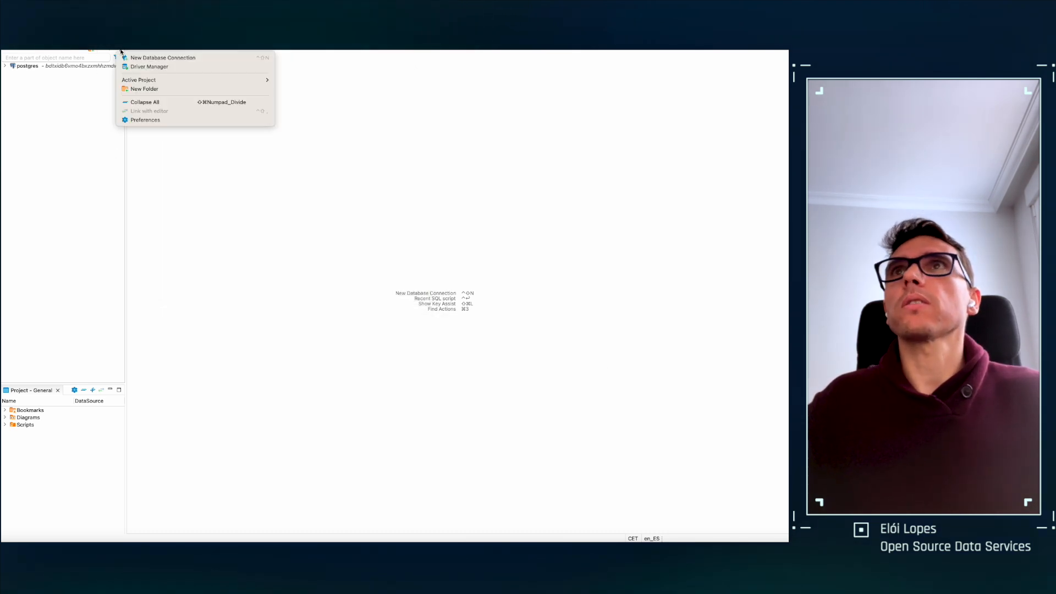
{"action": "left_click", "coordinate": [56, 49]}
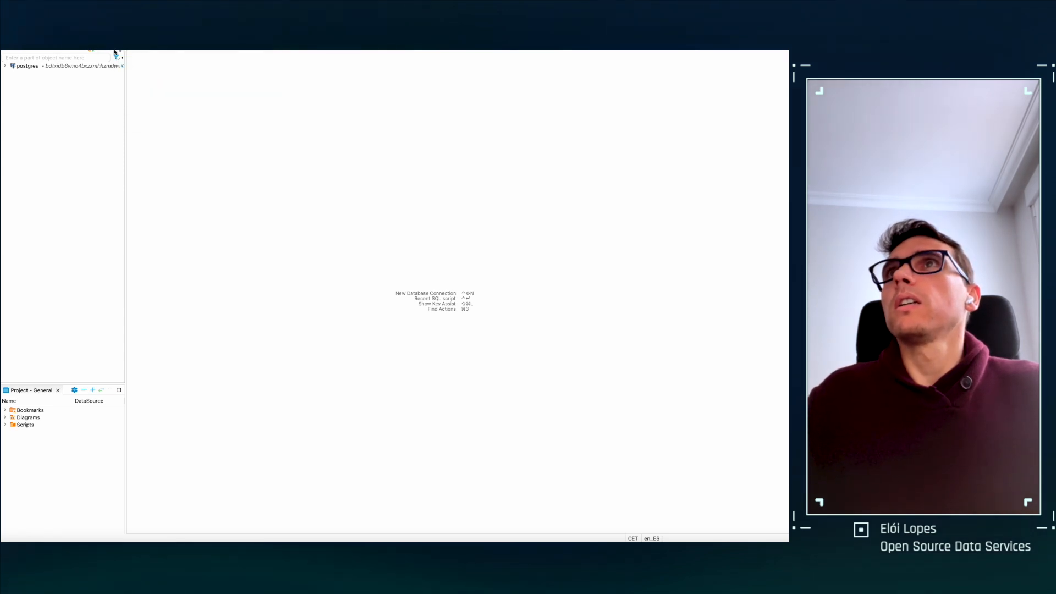
{"action": "key", "text": "ctrl+shift+n"}
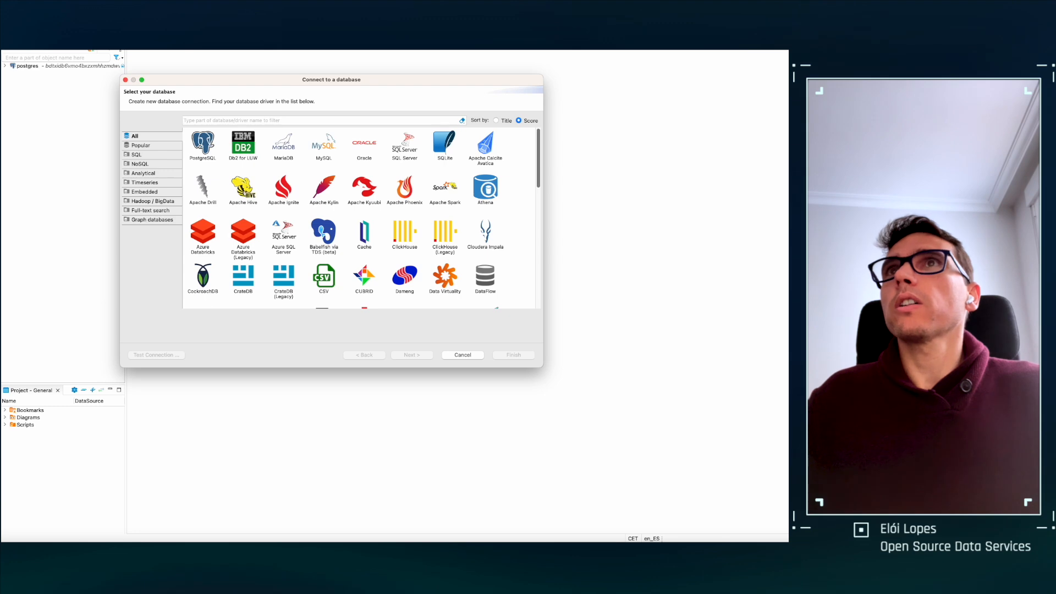
{"action": "type", "text": "Data"}
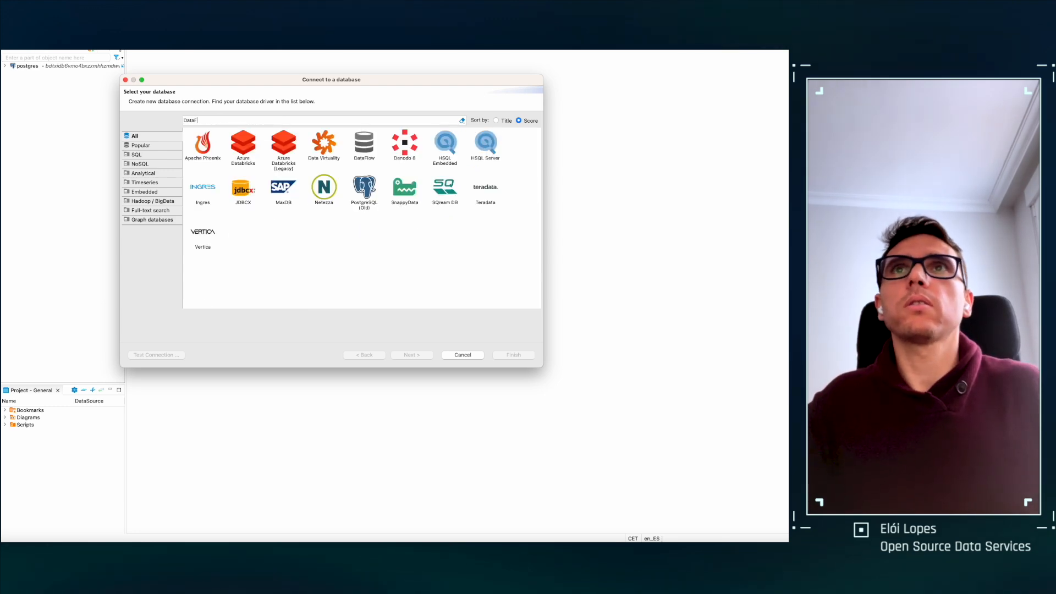
{"action": "type", "text": "F"}
{"action": "left_click", "coordinate": [210, 148]}
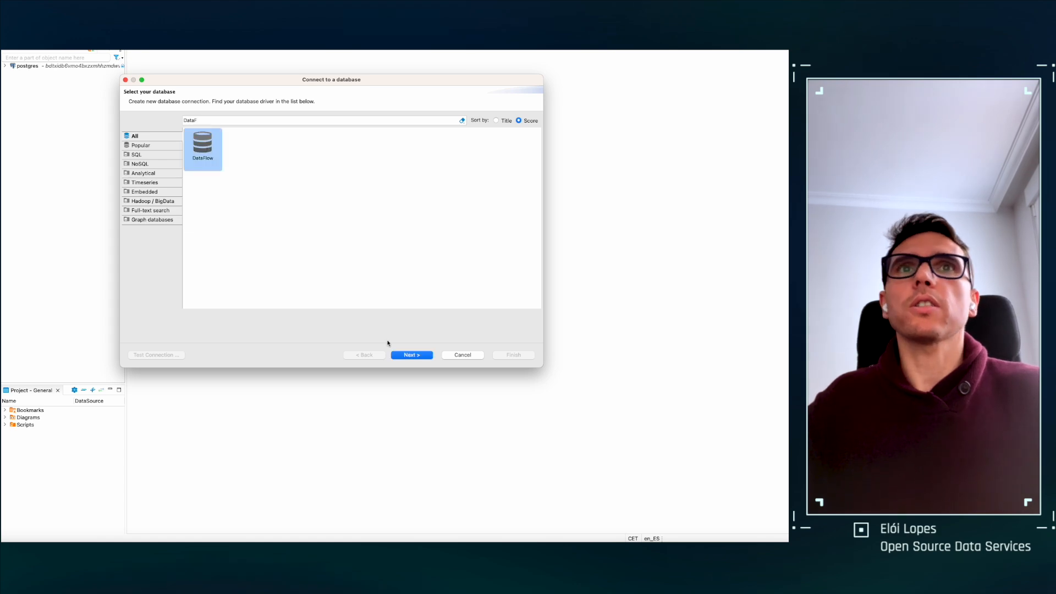
{"action": "left_click", "coordinate": [427, 354]}
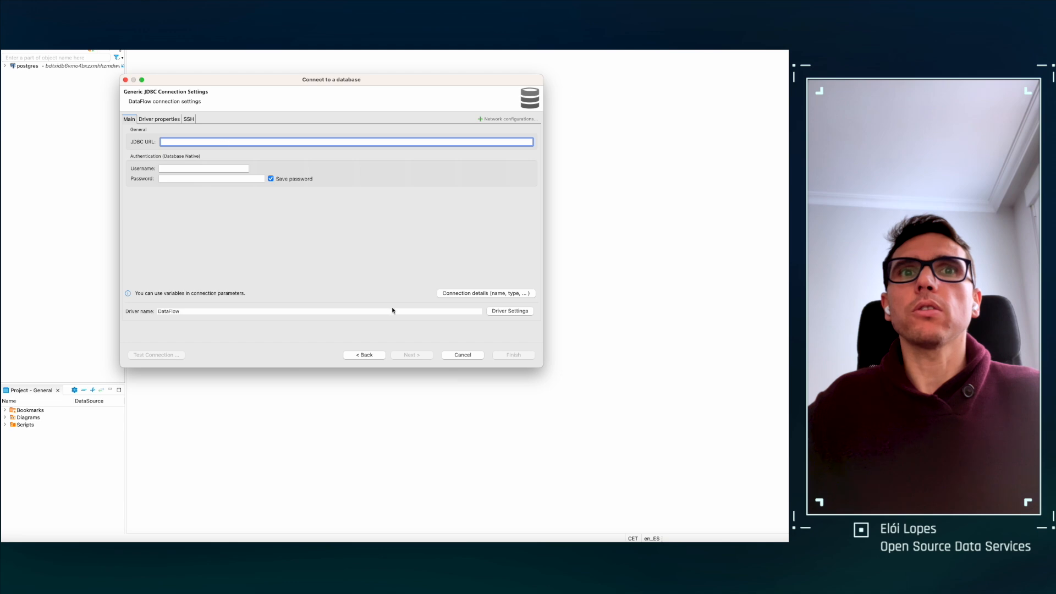
Step: Switch to the Oracle Cloud console and copy the JDBC URL from the SQL endpoint's JDBC driver details
{"action": "left_click", "coordinate": [469, 540]}
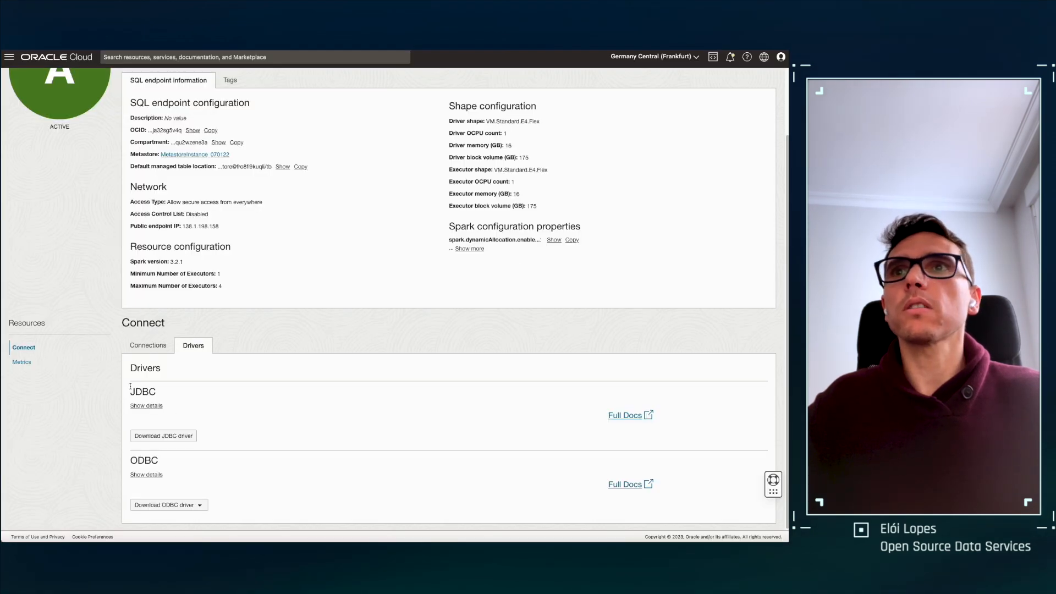
{"action": "left_click", "coordinate": [146, 406]}
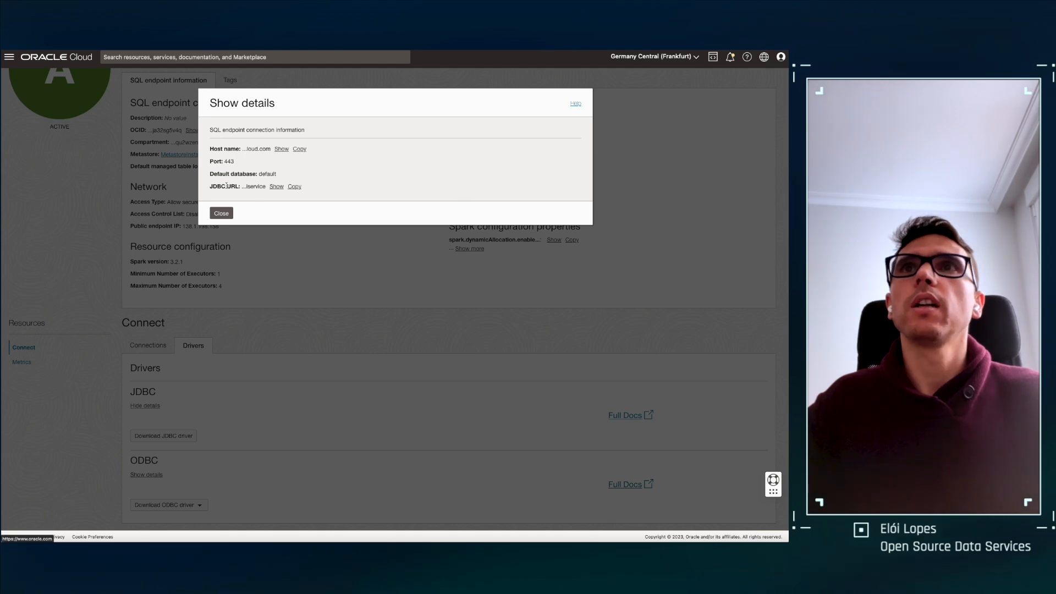
{"action": "left_click_drag", "start_coordinate": [210, 186], "coordinate": [240, 188]}
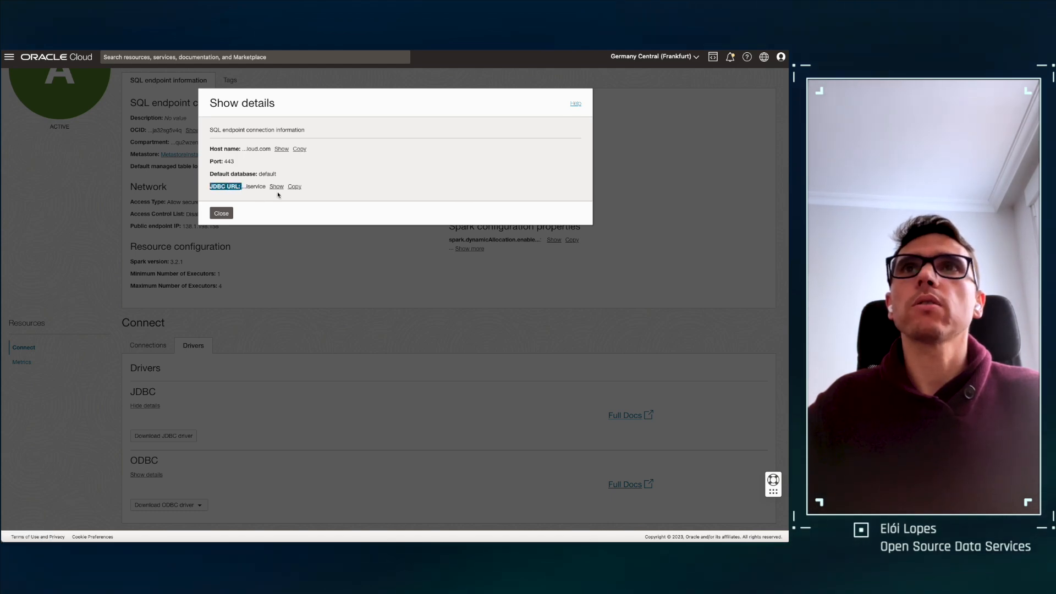
{"action": "left_click", "coordinate": [298, 191]}
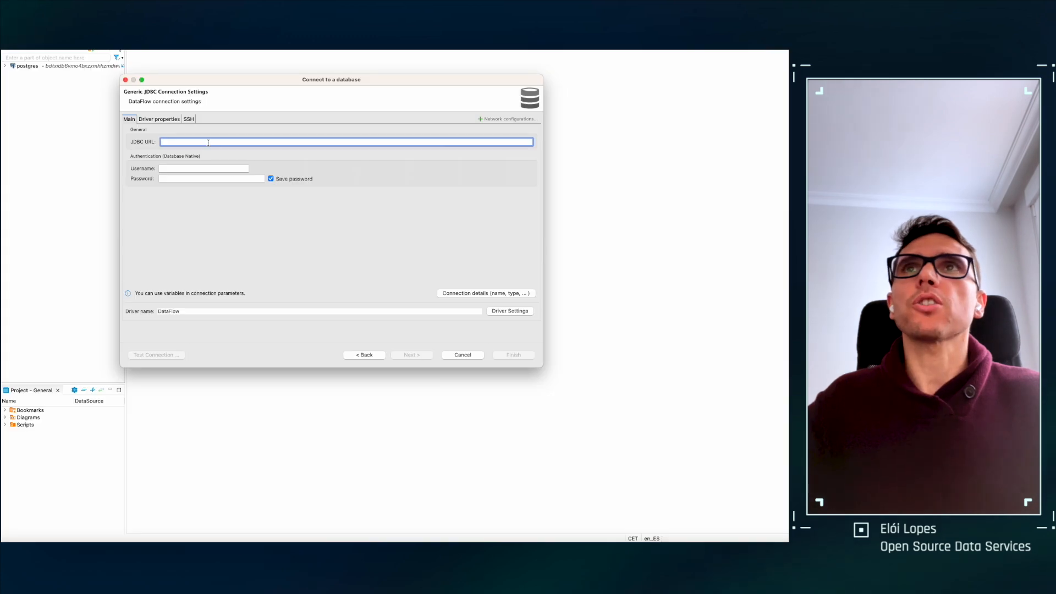
Step: Paste the copied JDBC URL into the connection settings and find and select com.simba.spark.jdbc.Driver as the class in the driver settings
{"action": "key", "text": "super+v"}
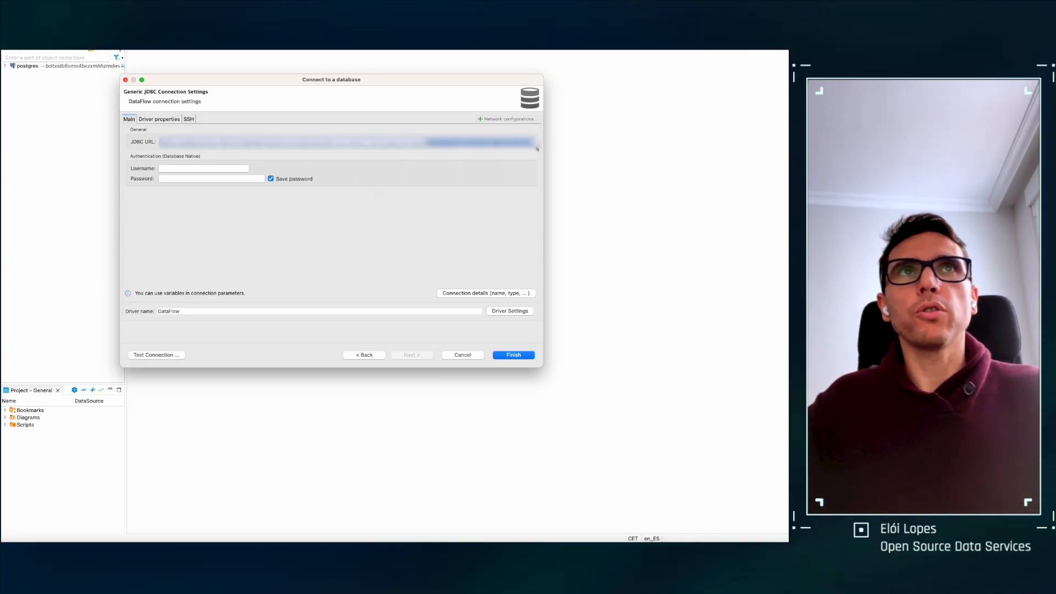
{"action": "left_click", "coordinate": [534, 144]}
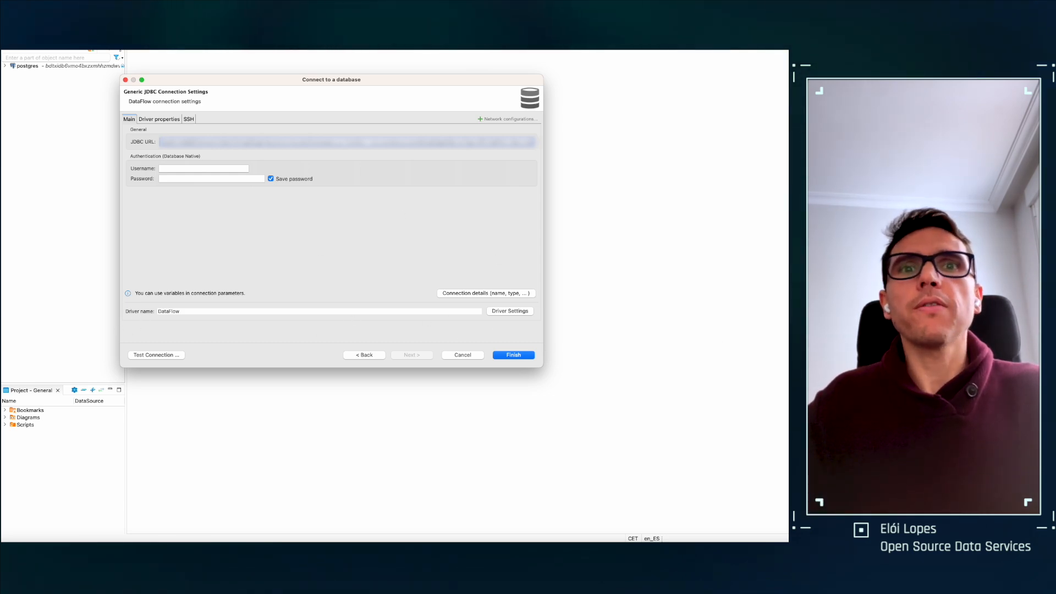
{"action": "left_click", "coordinate": [513, 313]}
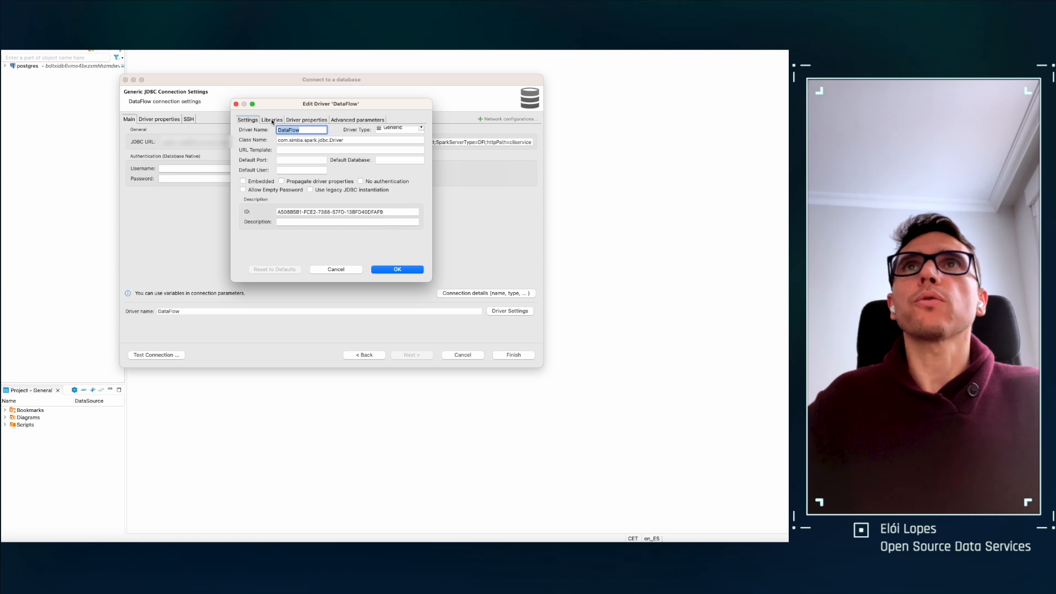
{"action": "left_click", "coordinate": [271, 121]}
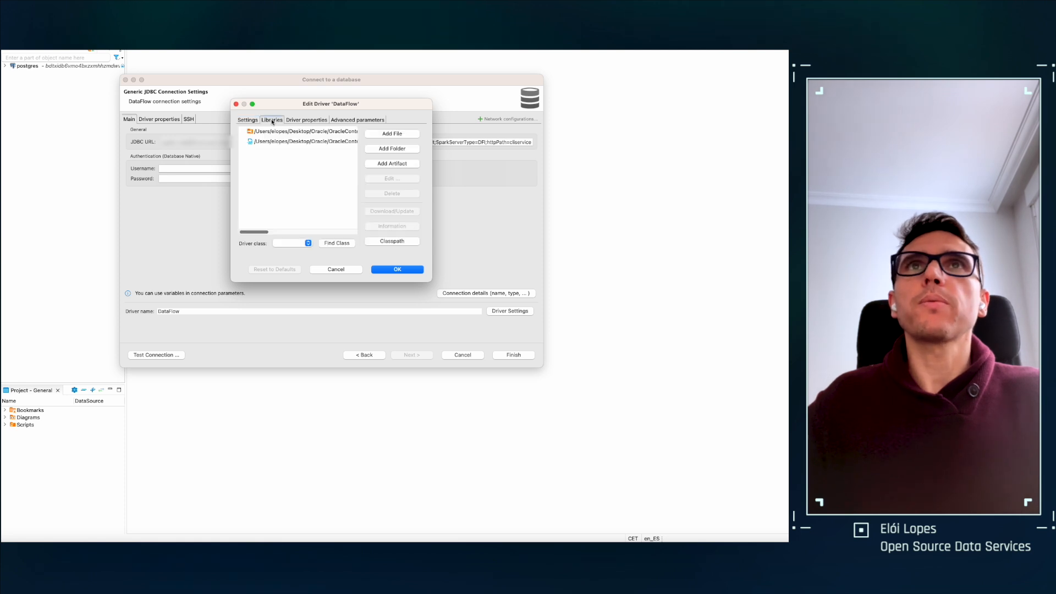
{"action": "left_click", "coordinate": [339, 244]}
{"action": "left_click", "coordinate": [291, 244]}
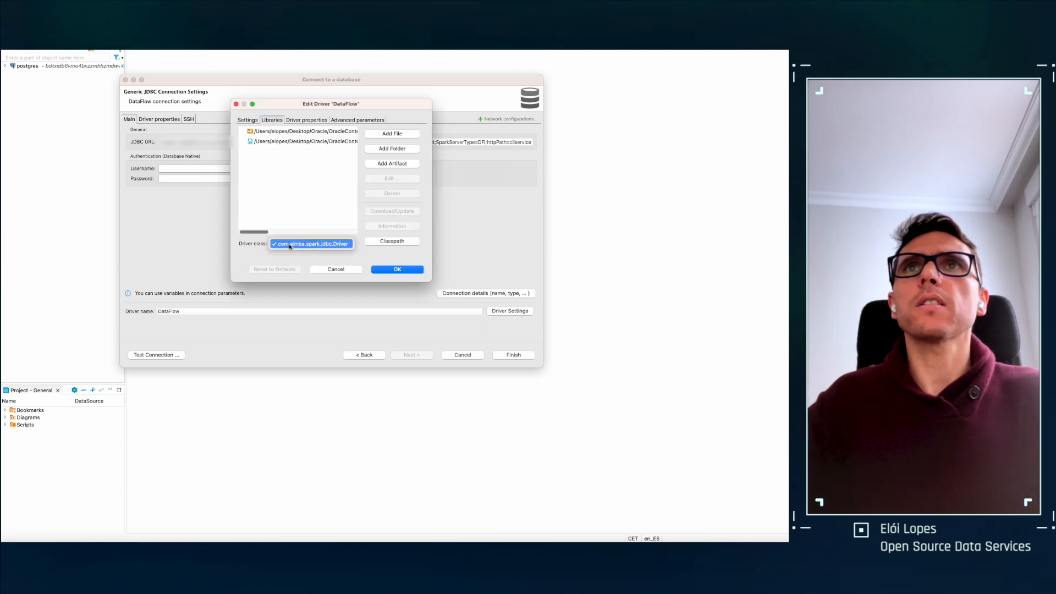
{"action": "left_click", "coordinate": [292, 244]}
{"action": "left_click", "coordinate": [398, 270]}
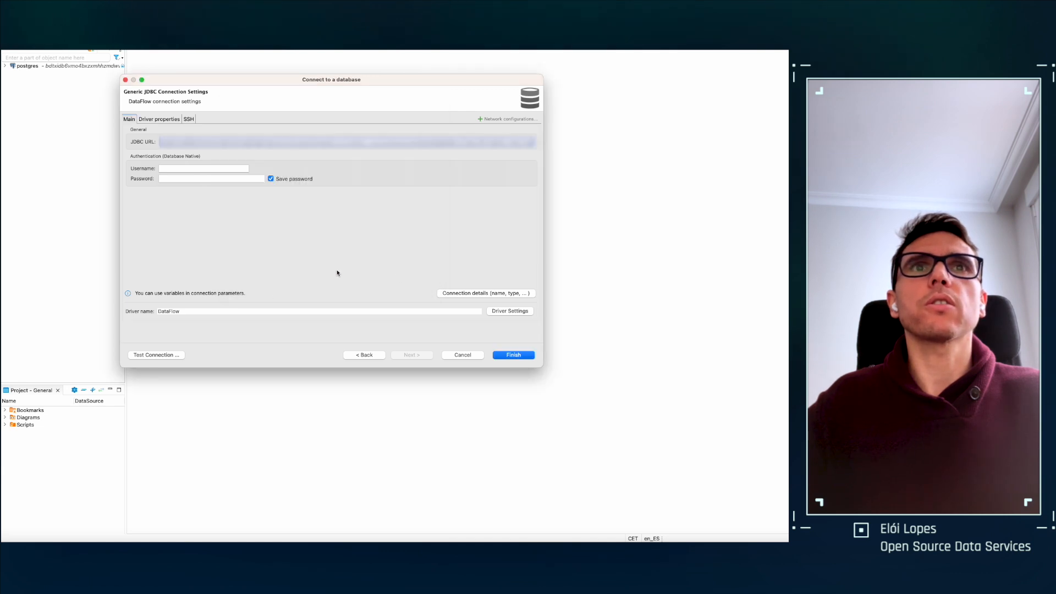
Step: Finish creating the DataFlow connection and expand it in the navigator down to the databases under Spark
{"action": "left_click", "coordinate": [513, 354]}
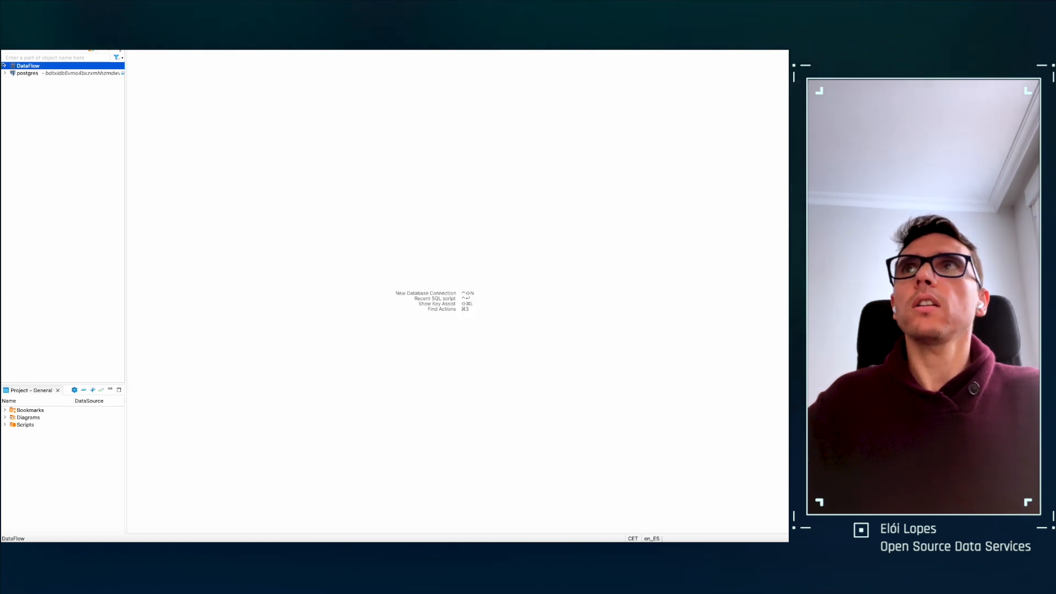
{"action": "left_click", "coordinate": [5, 66]}
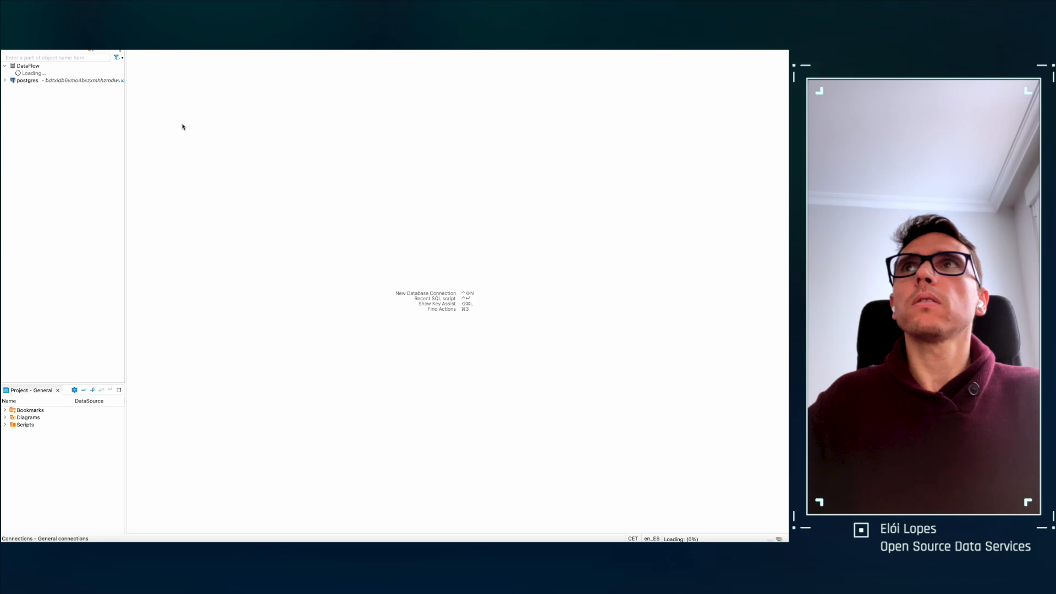
{"action": "left_click", "coordinate": [39, 77]}
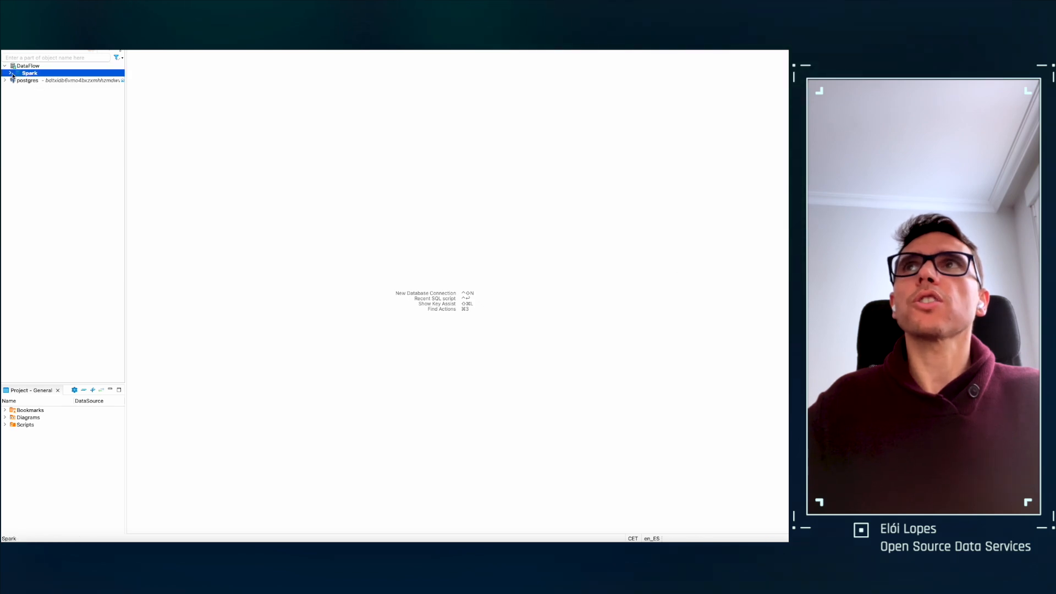
{"action": "left_click", "coordinate": [9, 75]}
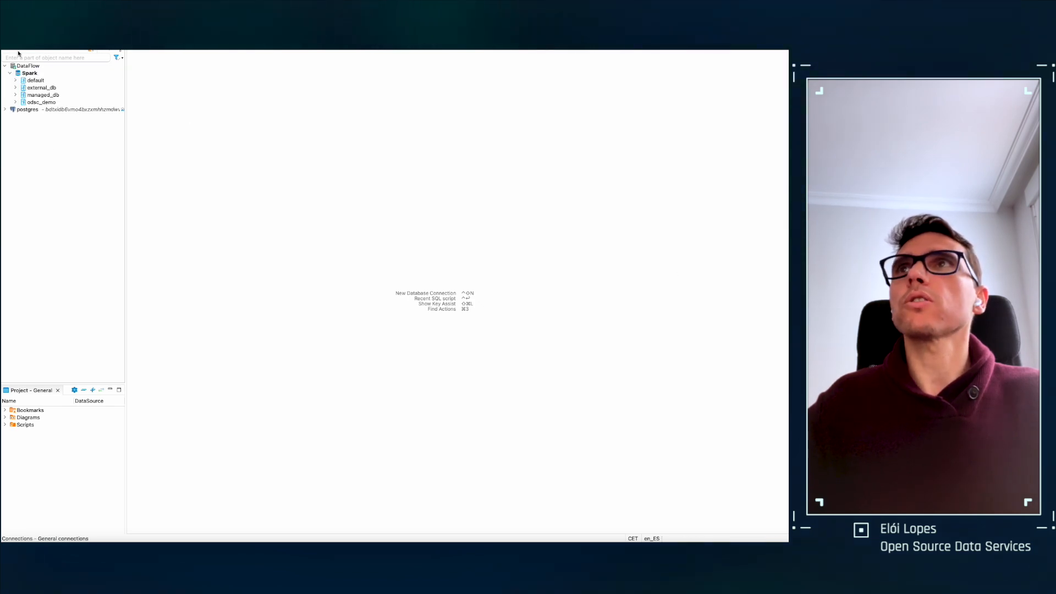
Step: Expand the tables of external_db and view the data of the movies table
{"action": "left_click", "coordinate": [36, 88]}
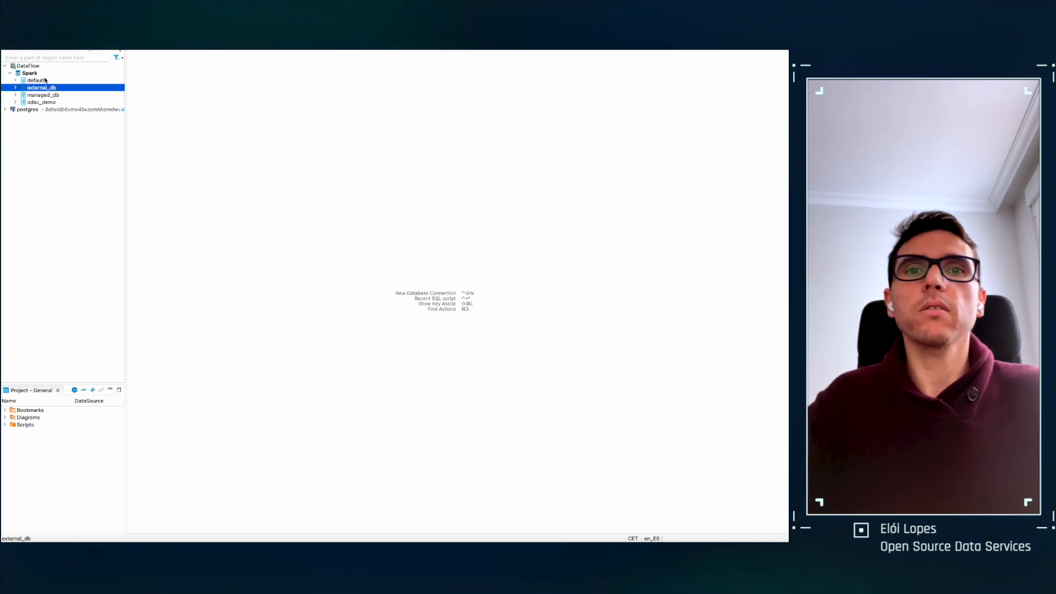
{"action": "left_click", "coordinate": [16, 88]}
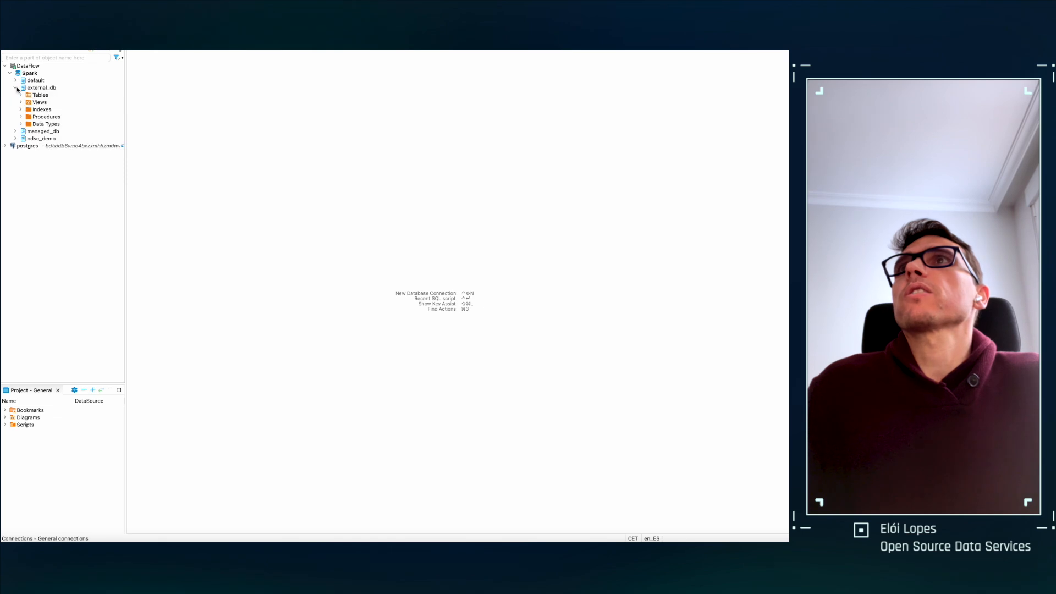
{"action": "left_click", "coordinate": [34, 95]}
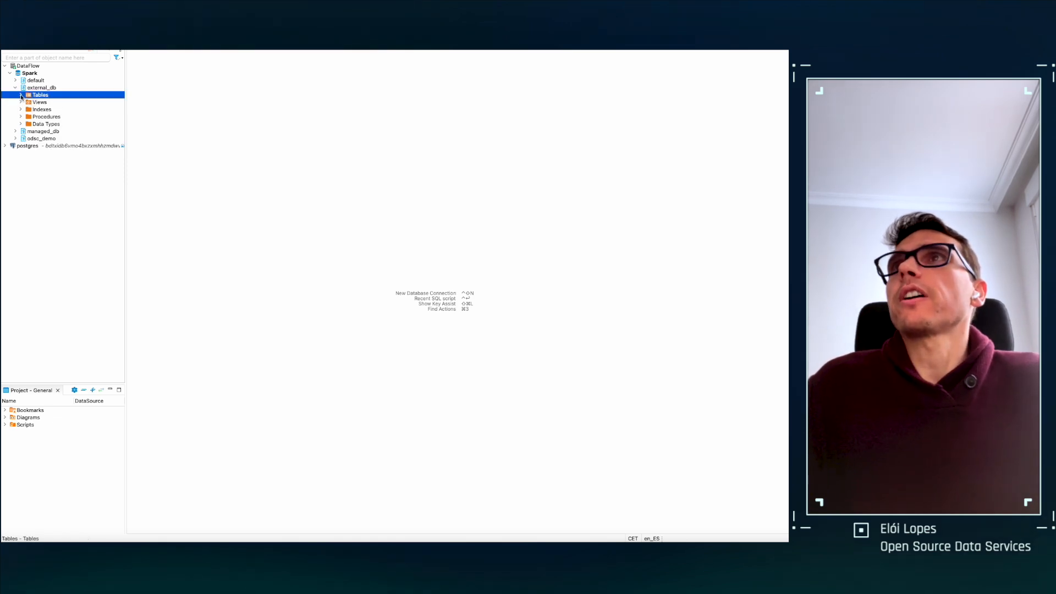
{"action": "left_click", "coordinate": [21, 96]}
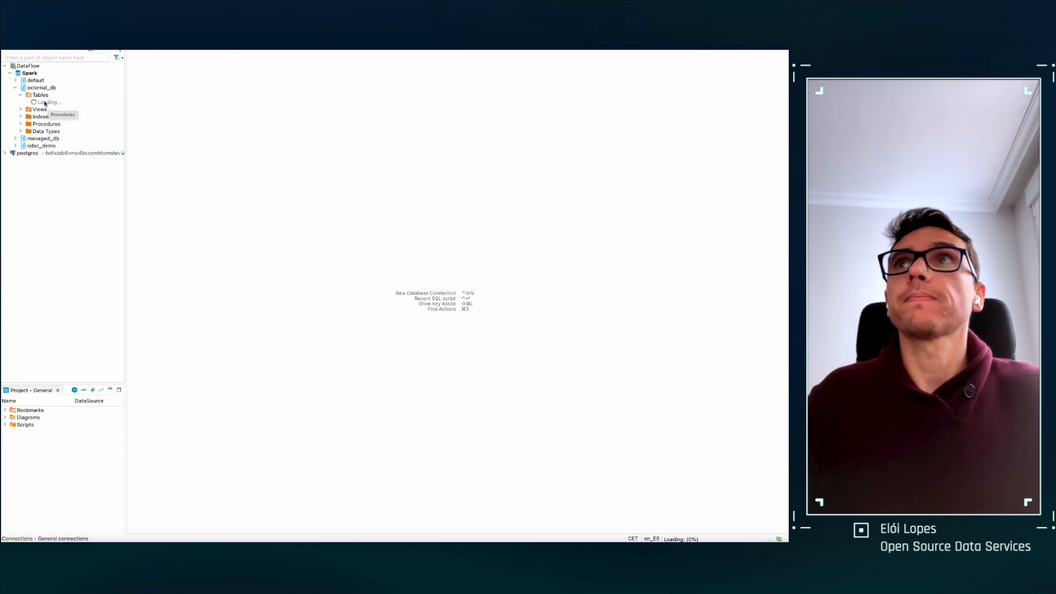
{"action": "left_click", "coordinate": [41, 103]}
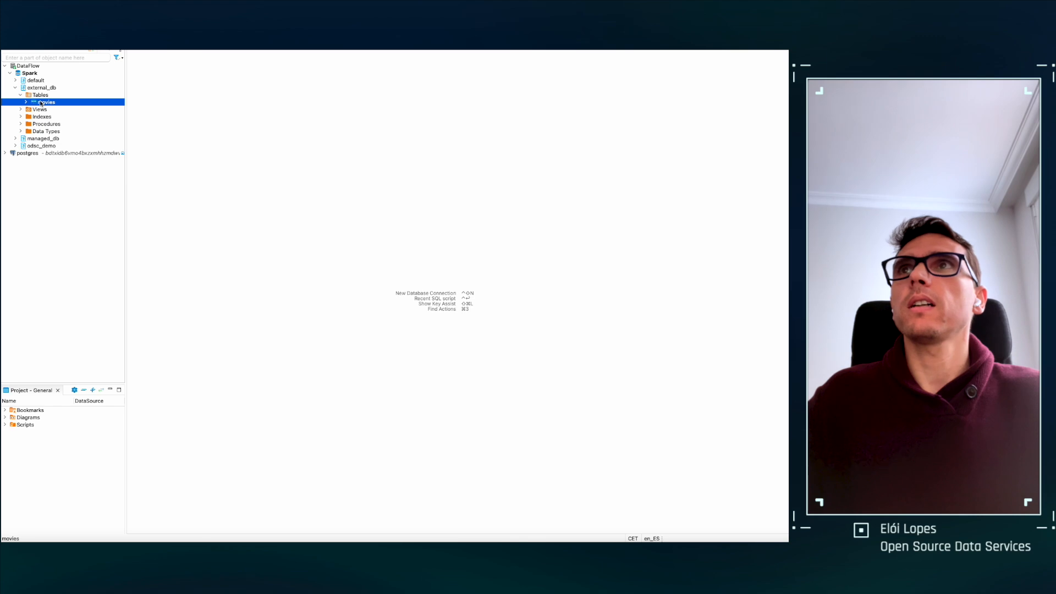
{"action": "right_click", "coordinate": [41, 103]}
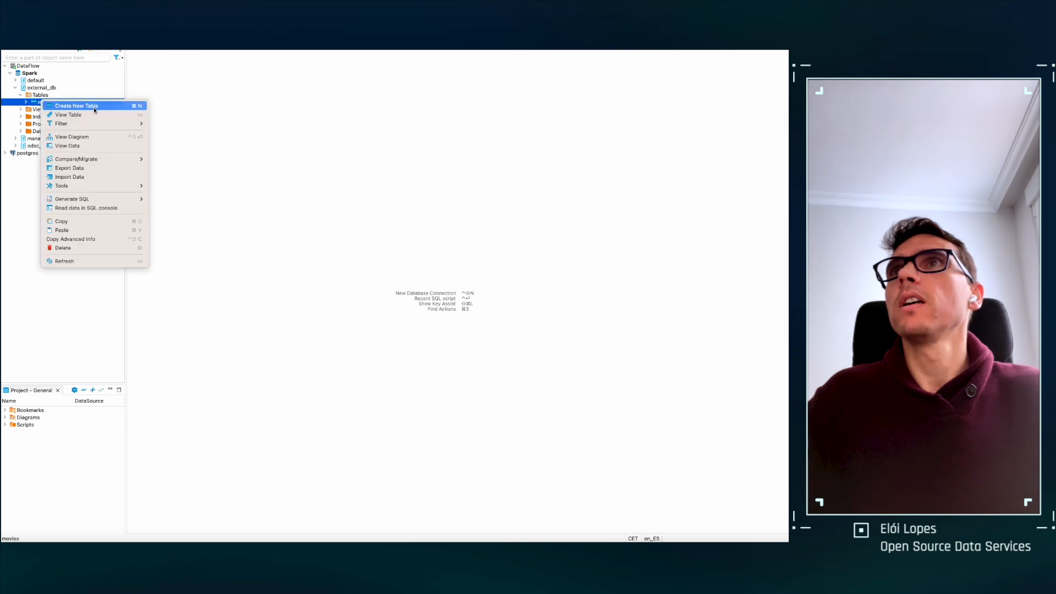
{"action": "left_click", "coordinate": [83, 146]}
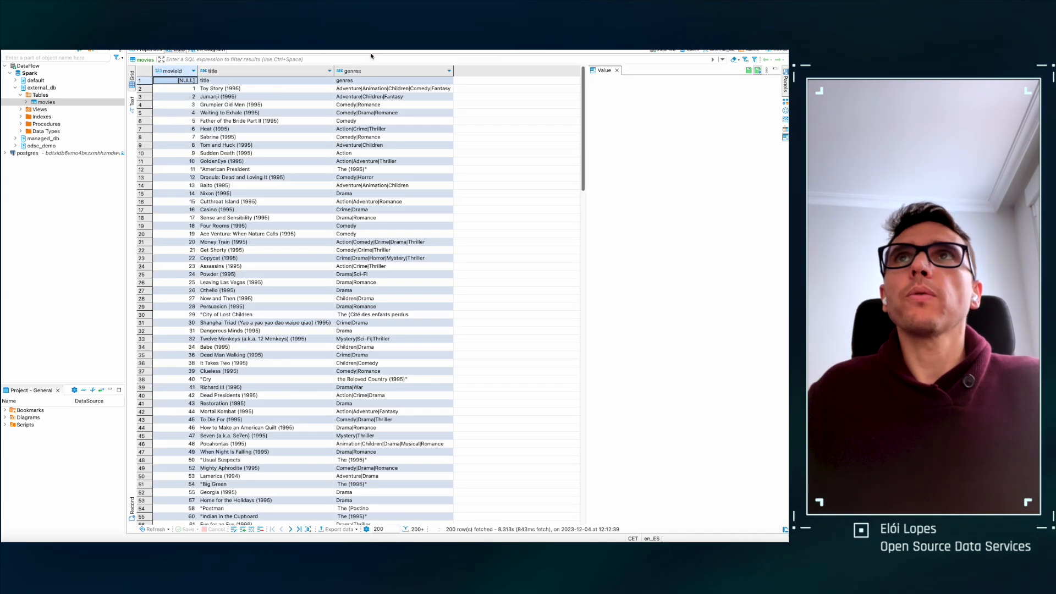
Step: Widen the movieid column and look through the rows of the movies table
{"action": "left_click_drag", "start_coordinate": [198, 70], "coordinate": [217, 70]}
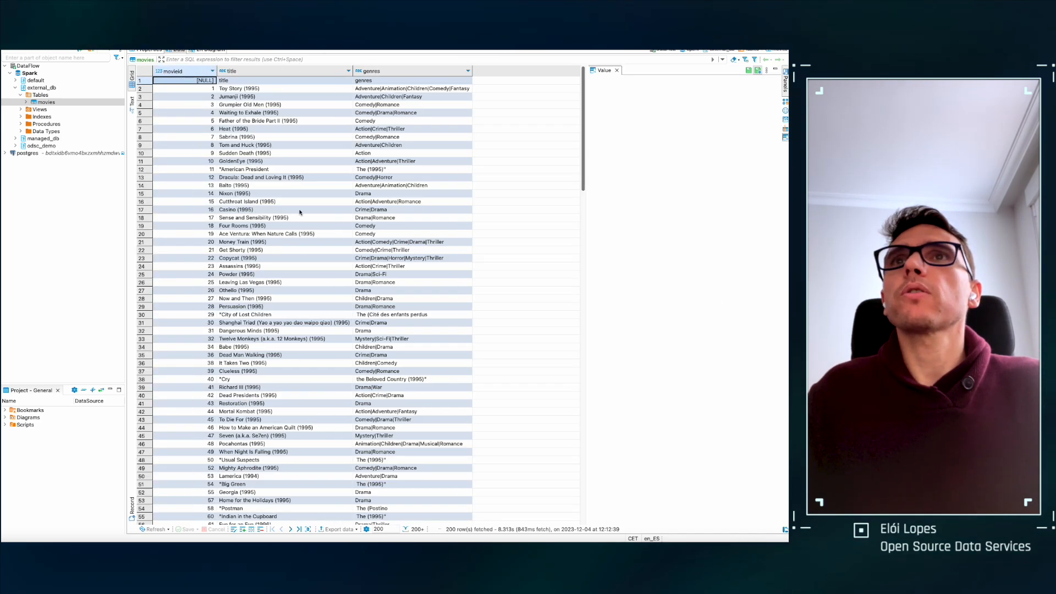
{"action": "scroll", "coordinate": [374, 253], "scroll_direction": "down", "scroll_amount": 6}
{"action": "scroll", "coordinate": [352, 225], "scroll_direction": "up", "scroll_amount": 6}
{"action": "scroll", "coordinate": [253, 163], "scroll_direction": "down", "scroll_amount": 6}
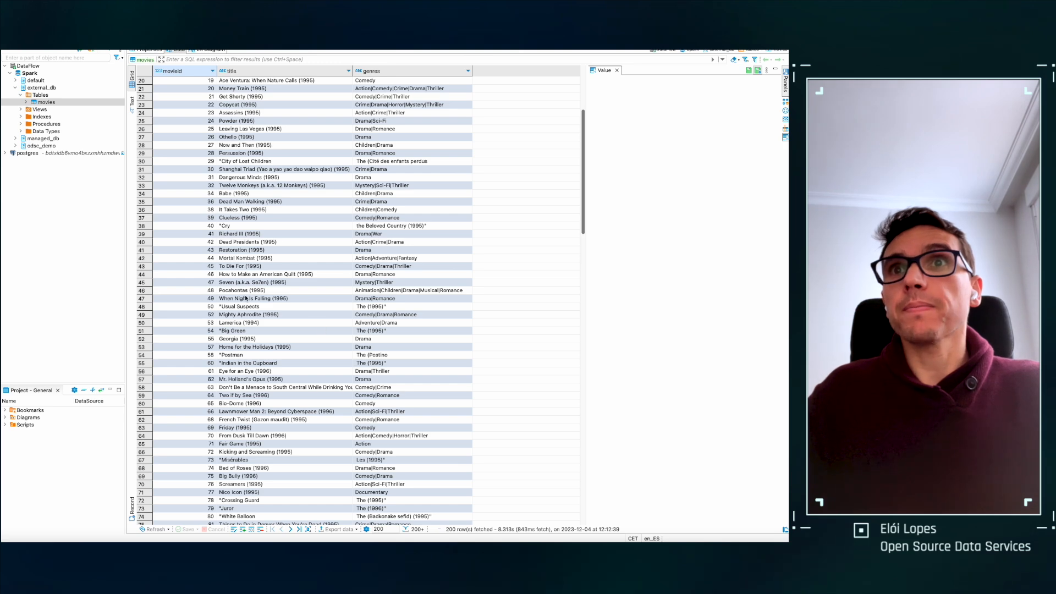
{"action": "scroll", "coordinate": [323, 220], "scroll_direction": "up", "scroll_amount": 6}
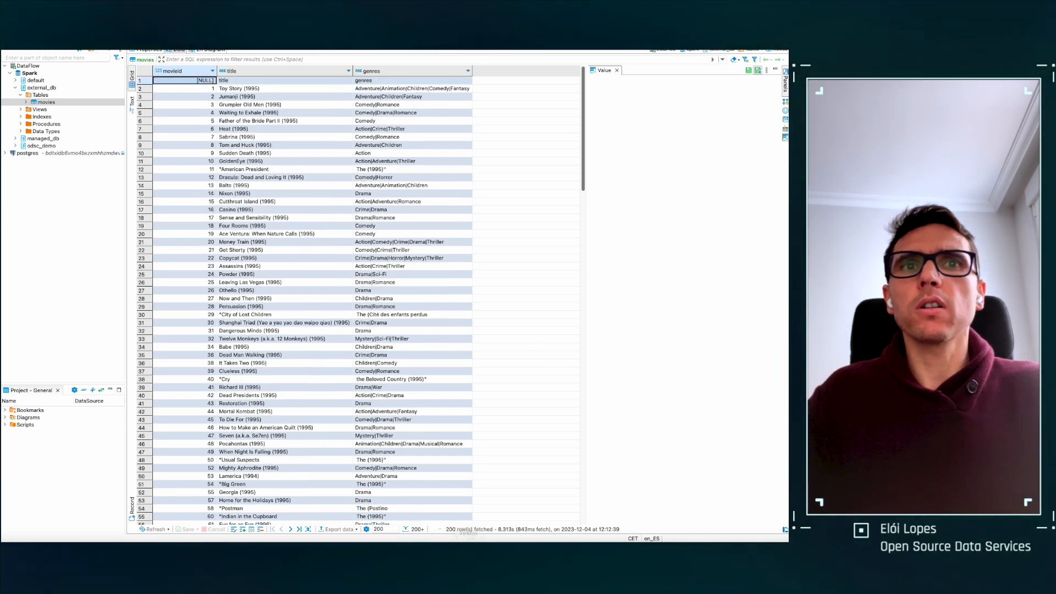
Step: Switch to the Oracle Cloud console, close the SQL endpoint's connection details and review the "Set Up DBeaver as a SQL Development Tool" documentation
{"action": "left_click", "coordinate": [469, 542]}
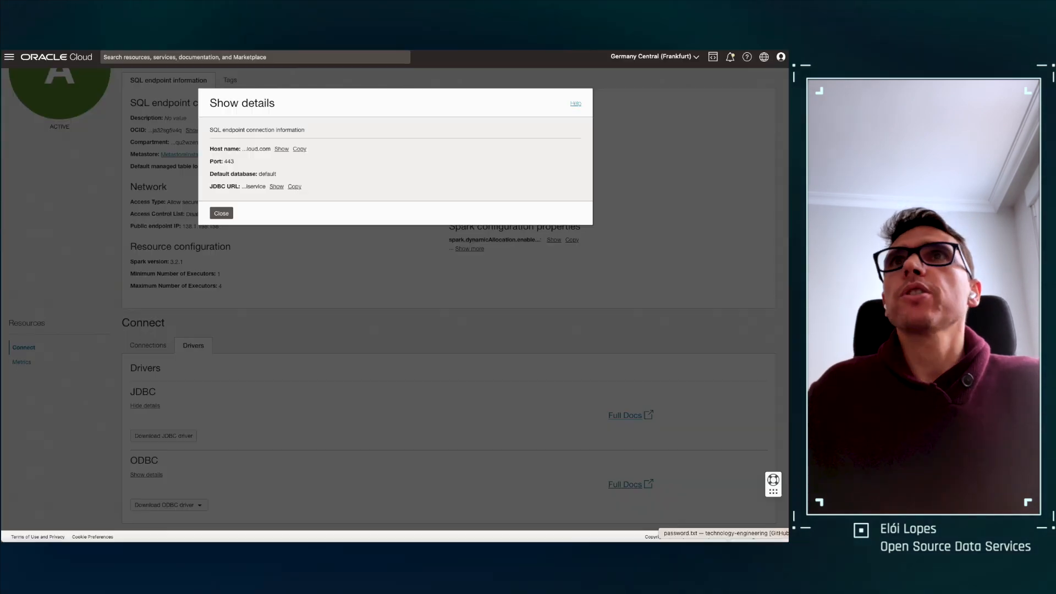
{"action": "left_click", "coordinate": [222, 213]}
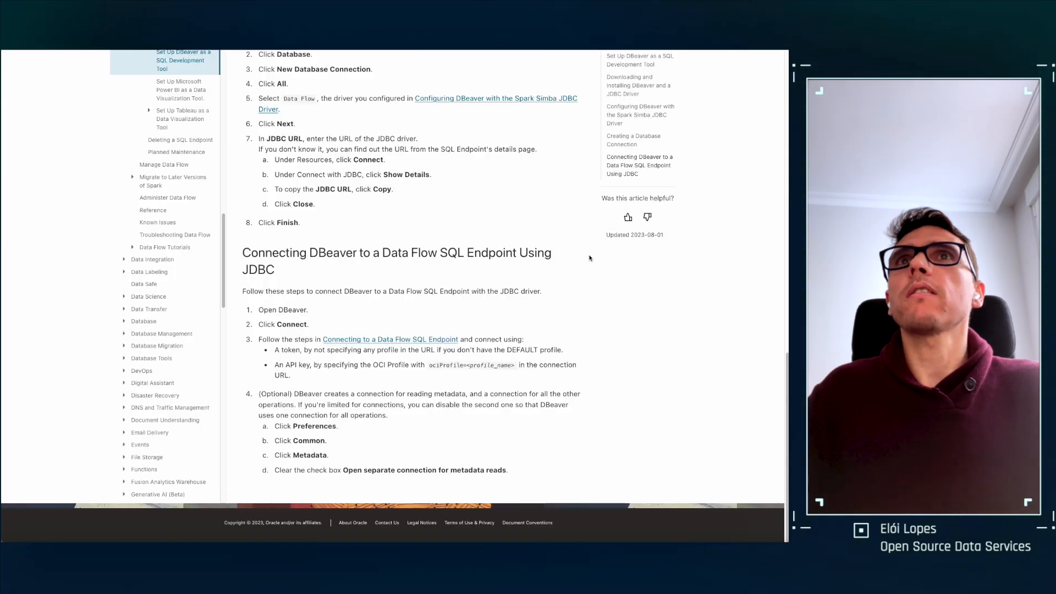
{"action": "scroll", "coordinate": [496, 219], "scroll_direction": "up", "scroll_amount": 10}
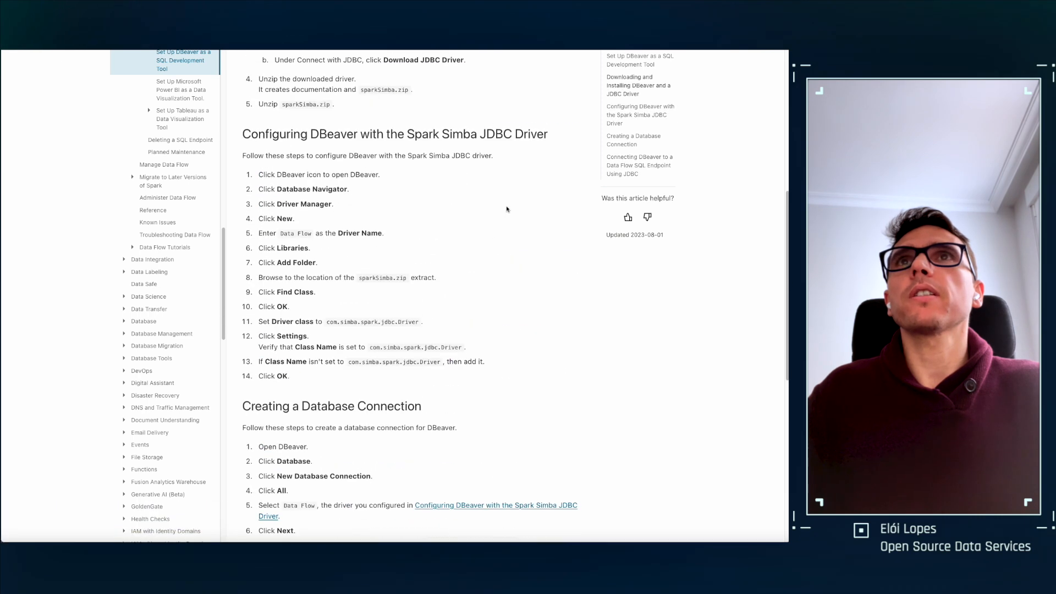
{"action": "scroll", "coordinate": [356, 135], "scroll_direction": "up", "scroll_amount": 2}
{"action": "left_click_drag", "start_coordinate": [245, 144], "coordinate": [570, 142]}
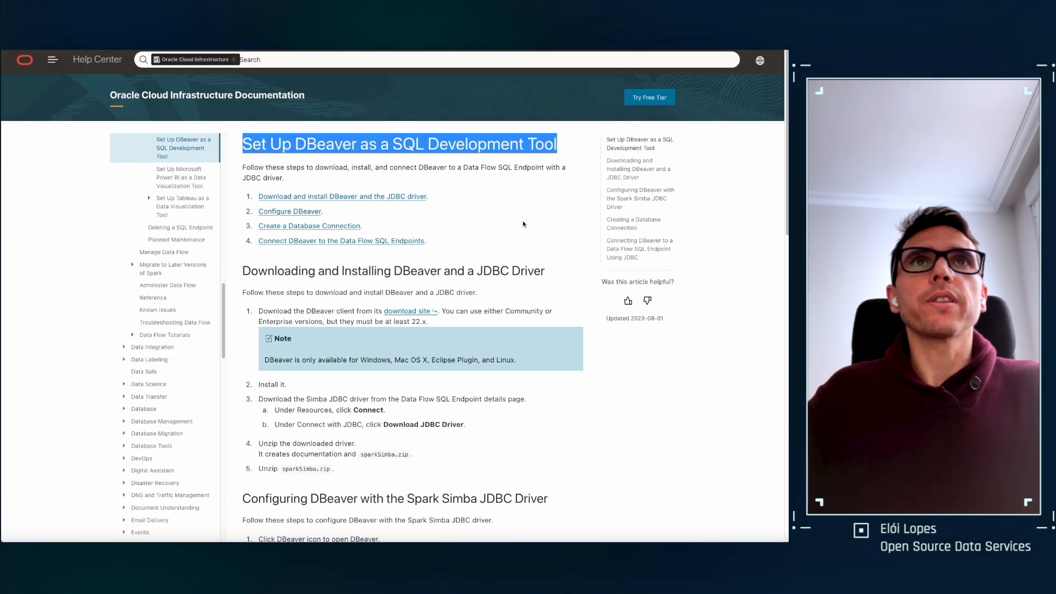
{"action": "scroll", "coordinate": [588, 337], "scroll_direction": "down", "scroll_amount": 2}
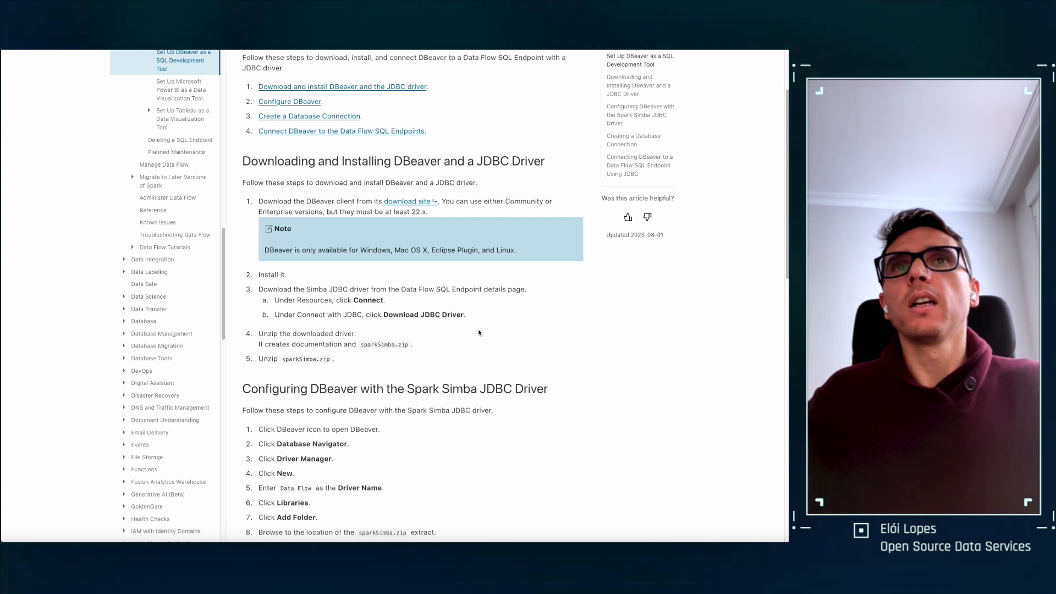
{"action": "scroll", "coordinate": [528, 319], "scroll_direction": "down", "scroll_amount": 2}
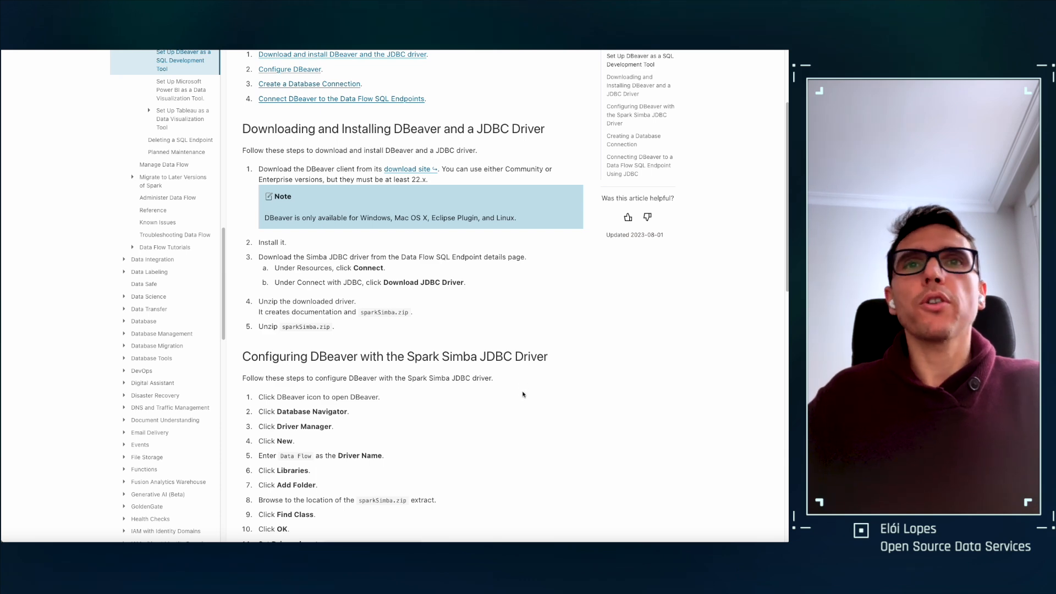